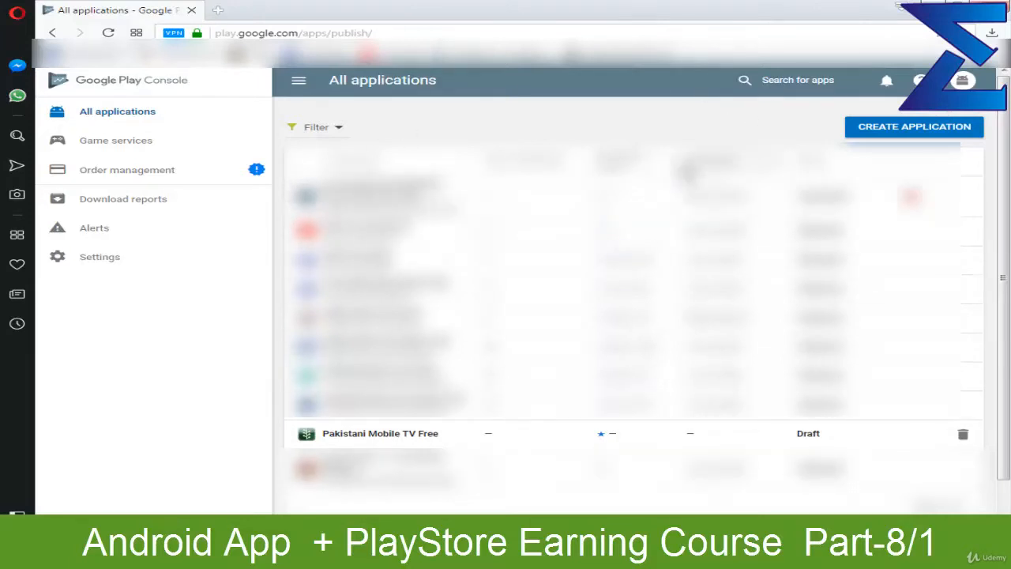
click(940, 136)
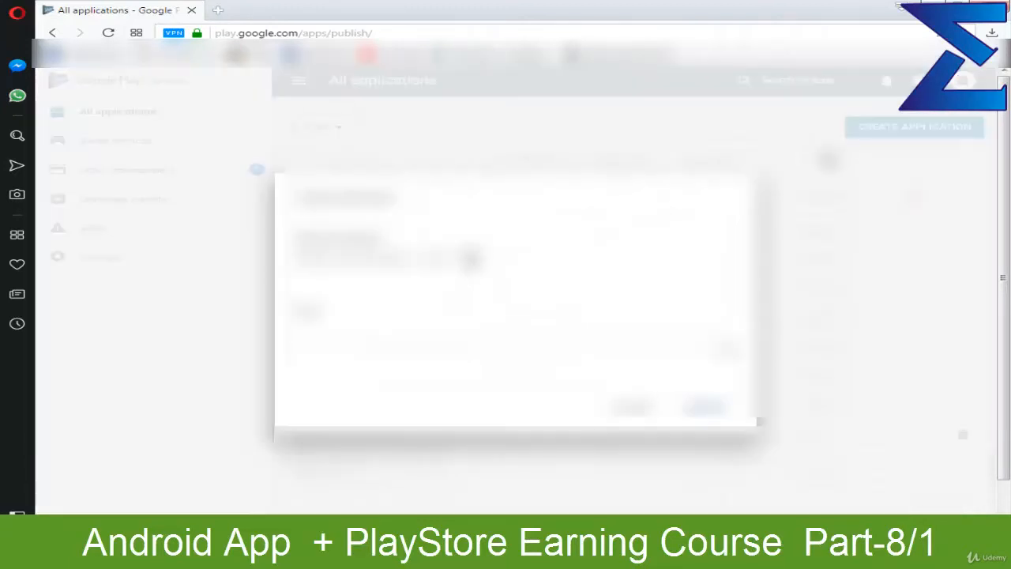
click(424, 331)
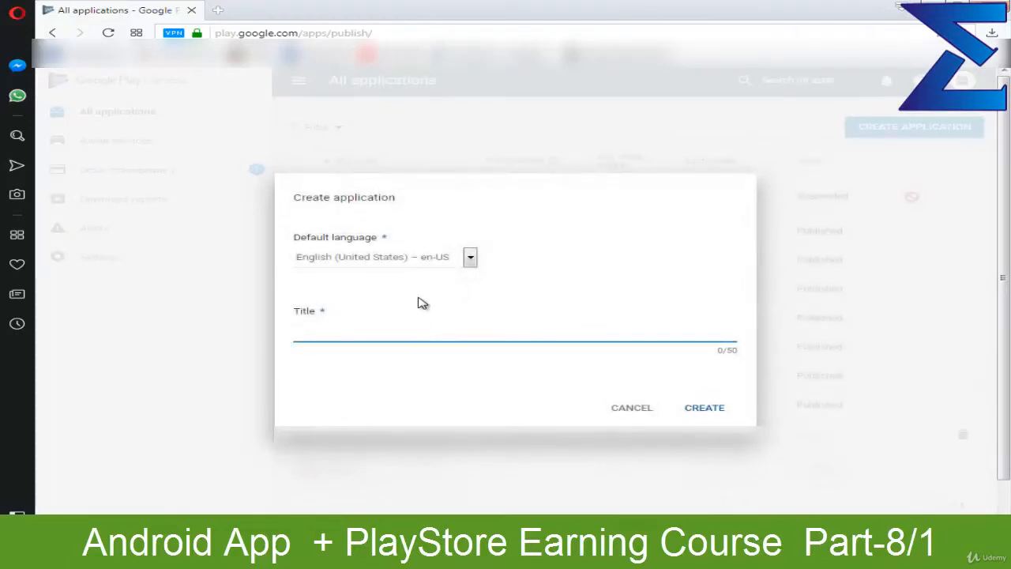
drag(296, 316, 324, 326)
click(350, 333)
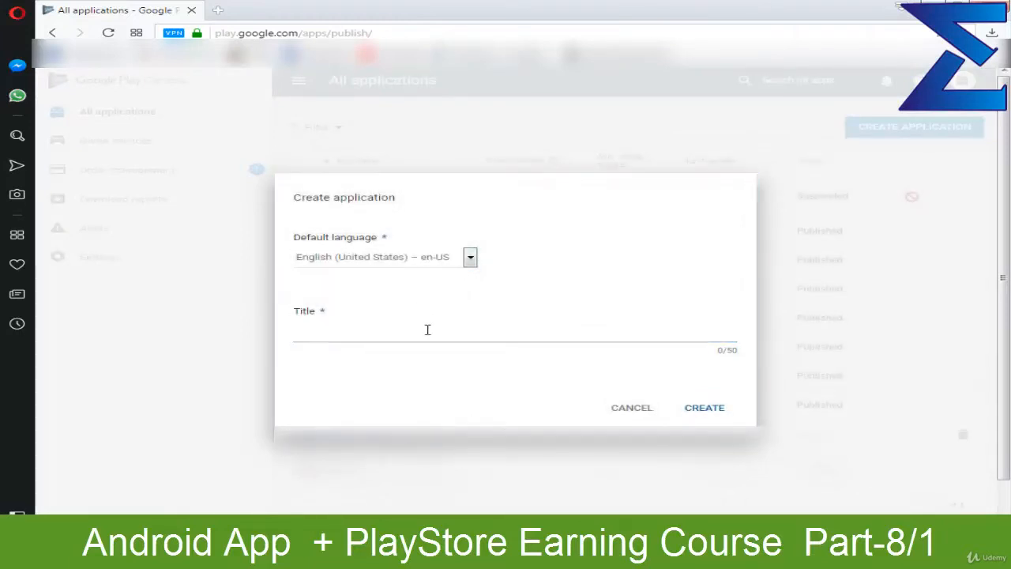
click(555, 329)
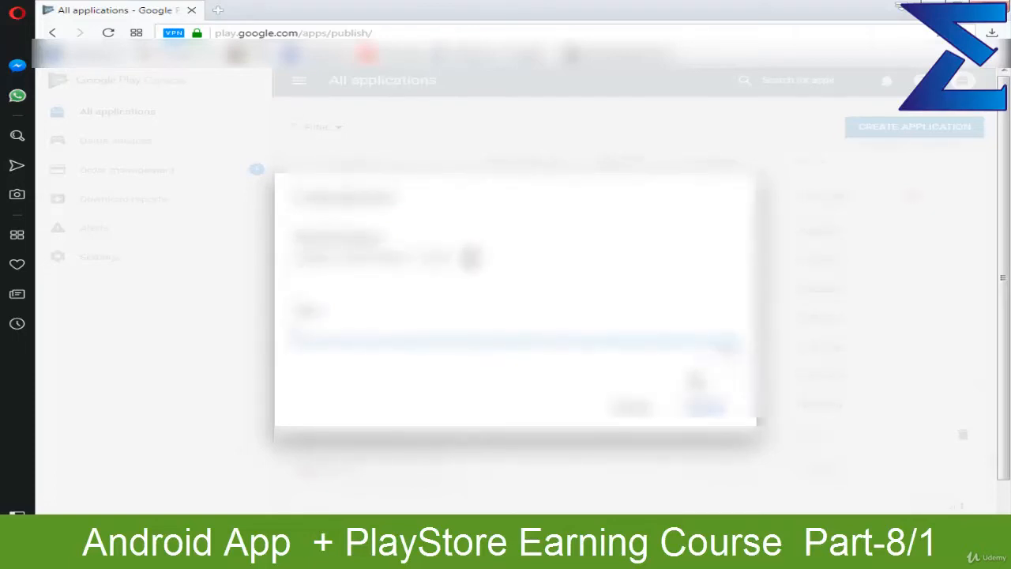
click(630, 408)
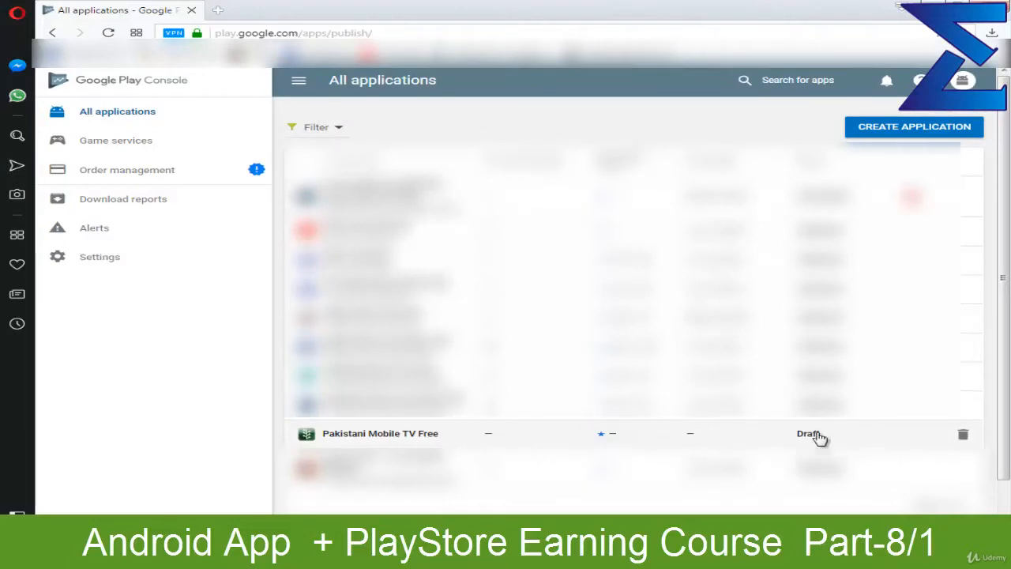
Open the Pakistani Mobile TV Free draft app and go to its store listing.
click(495, 442)
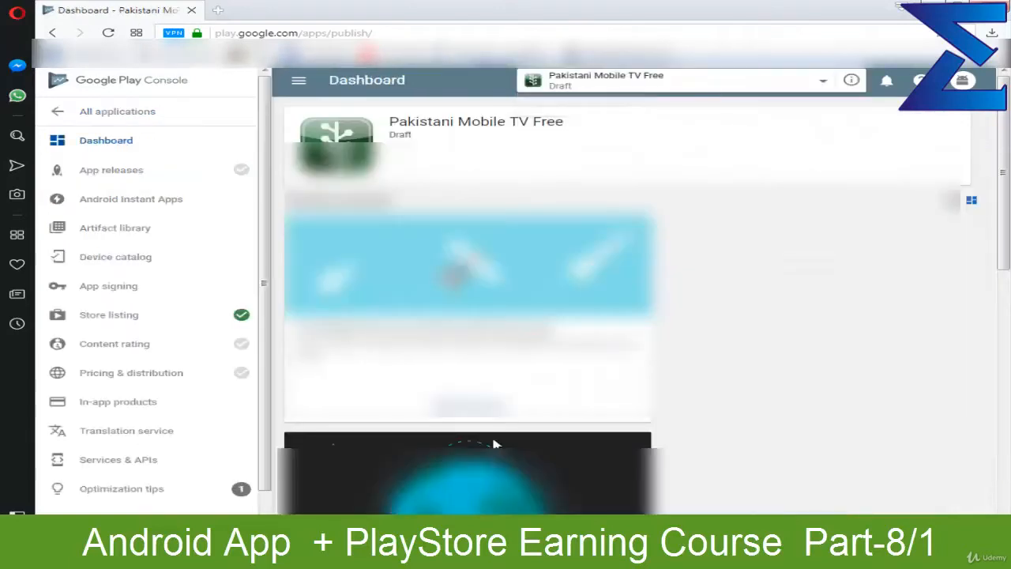
double_click(530, 137)
click(529, 135)
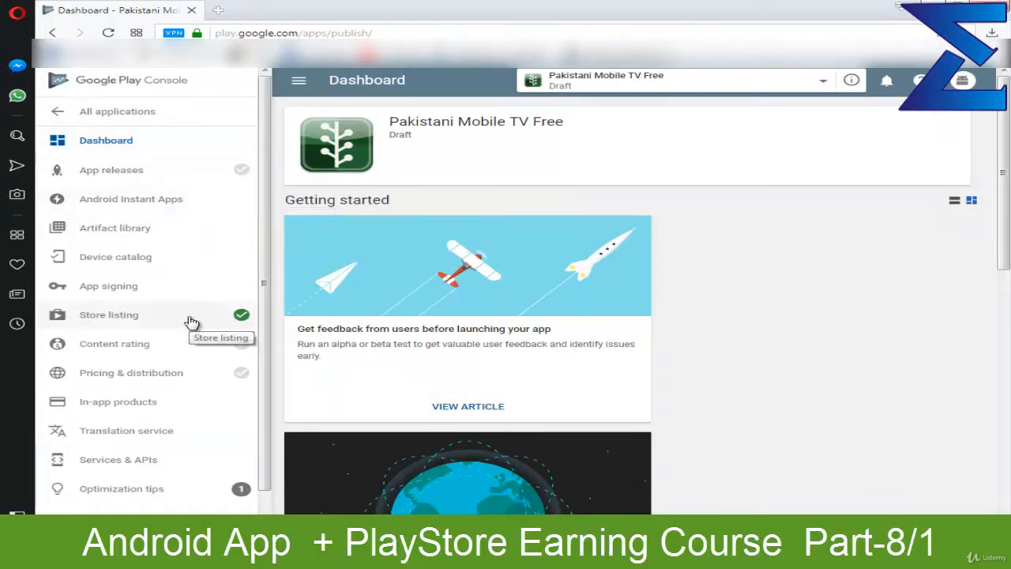
mouse_move(197, 357)
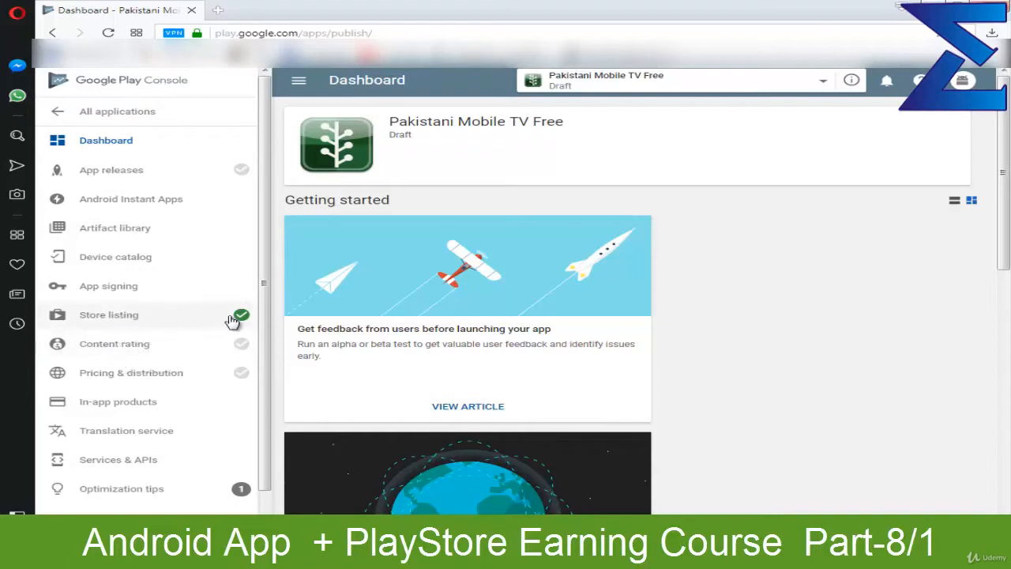
click(193, 316)
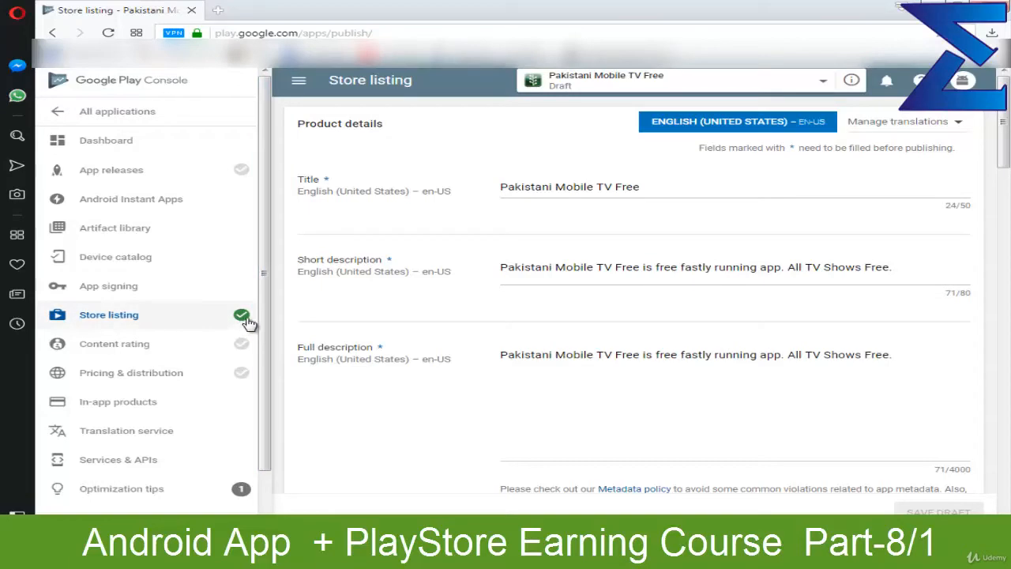
Look through the store listing form from the product details down to the contact details.
mouse_move(226, 345)
scroll(444, 305, down, 15)
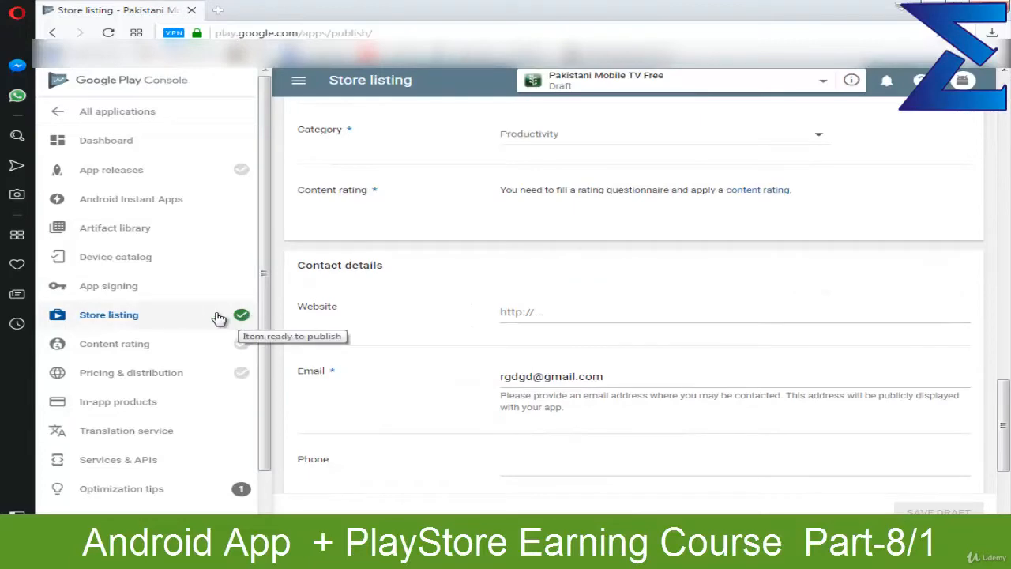
scroll(255, 321, up, 10)
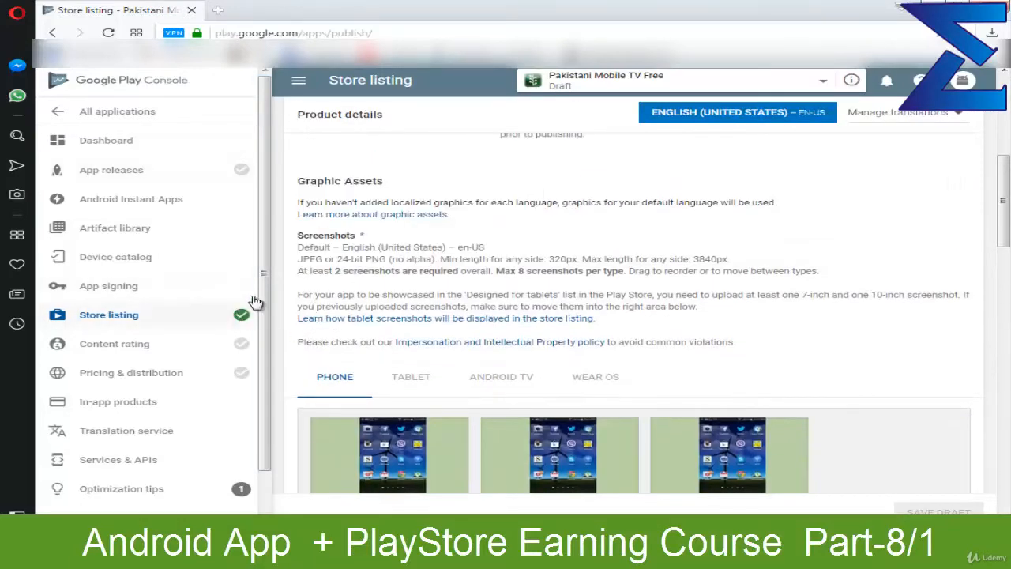
scroll(202, 276, down, 1)
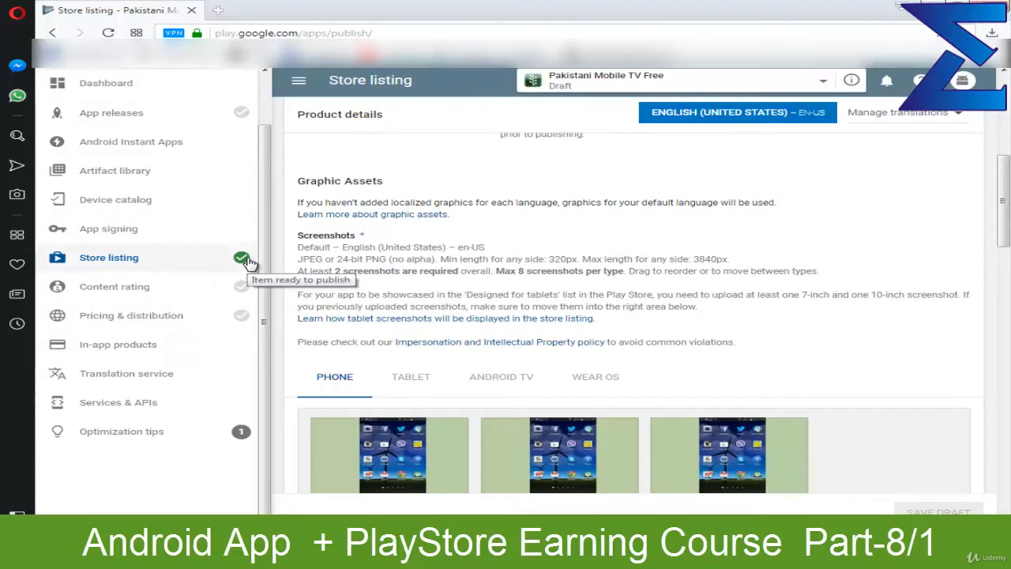
scroll(247, 261, up, 1)
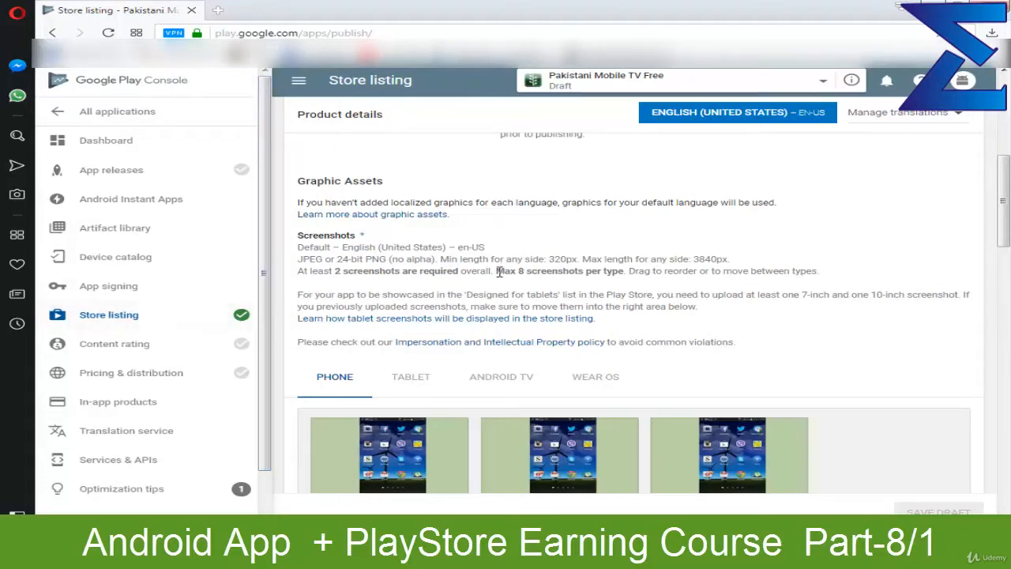
scroll(562, 274, up, 10)
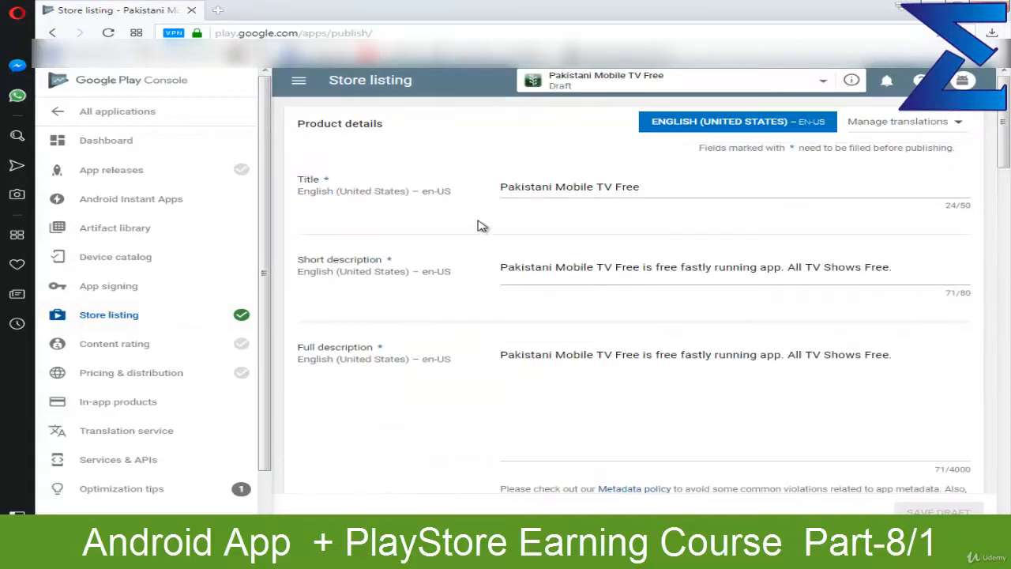
Examine the app title entry in the store listing's product details.
triple_click(411, 194)
click(410, 192)
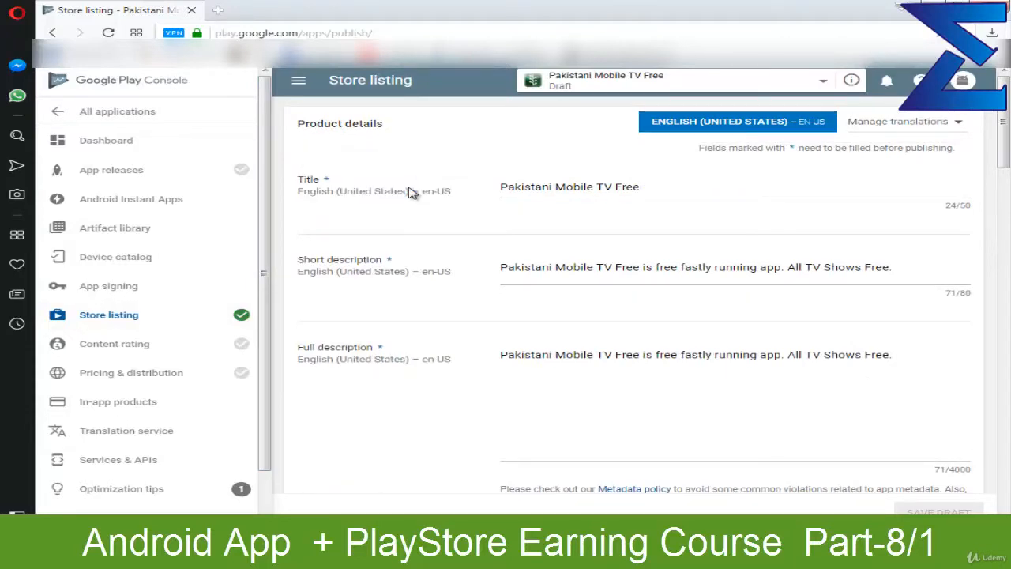
double_click(414, 197)
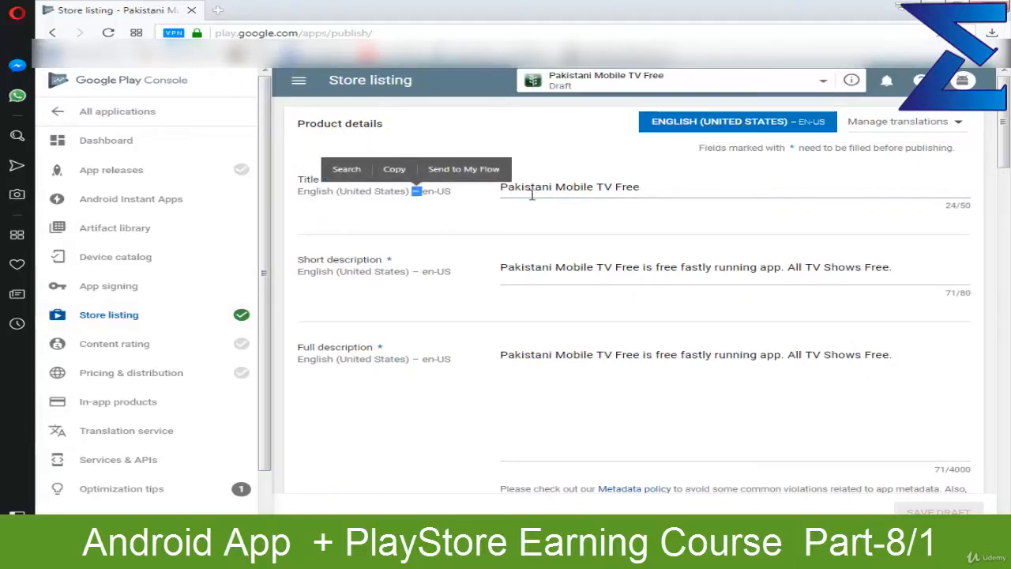
double_click(564, 188)
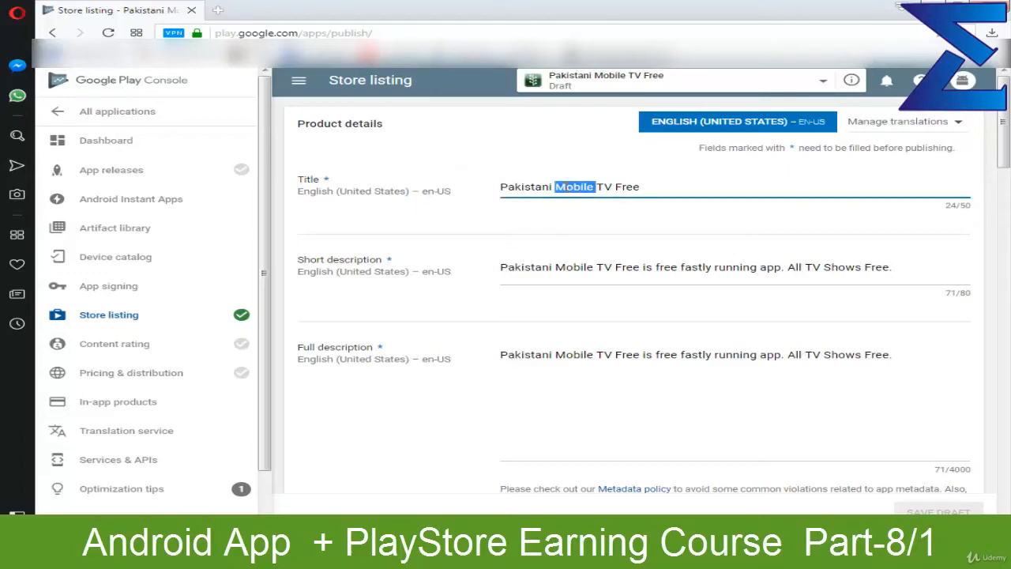
click(565, 187)
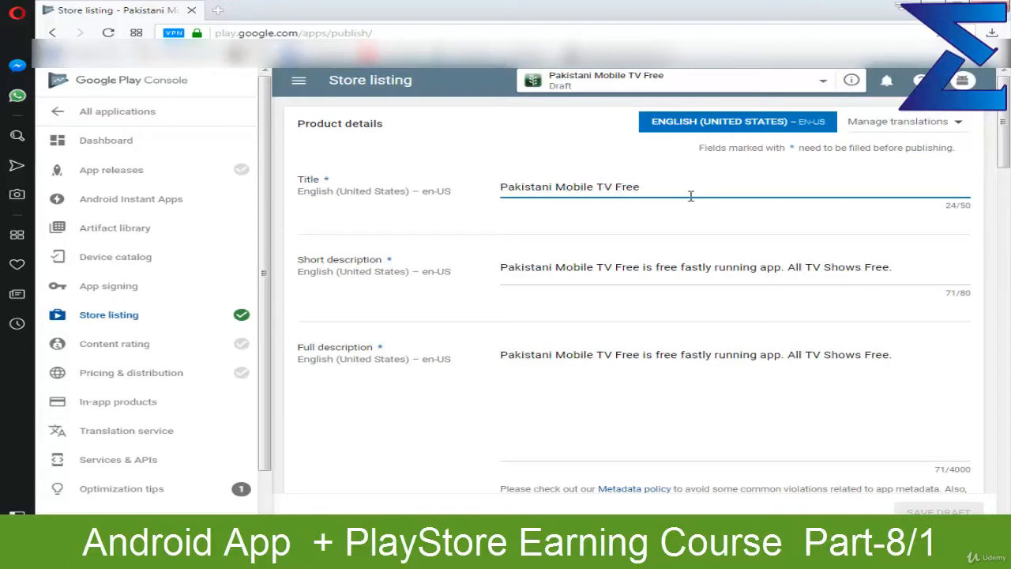
drag(652, 188, 471, 188)
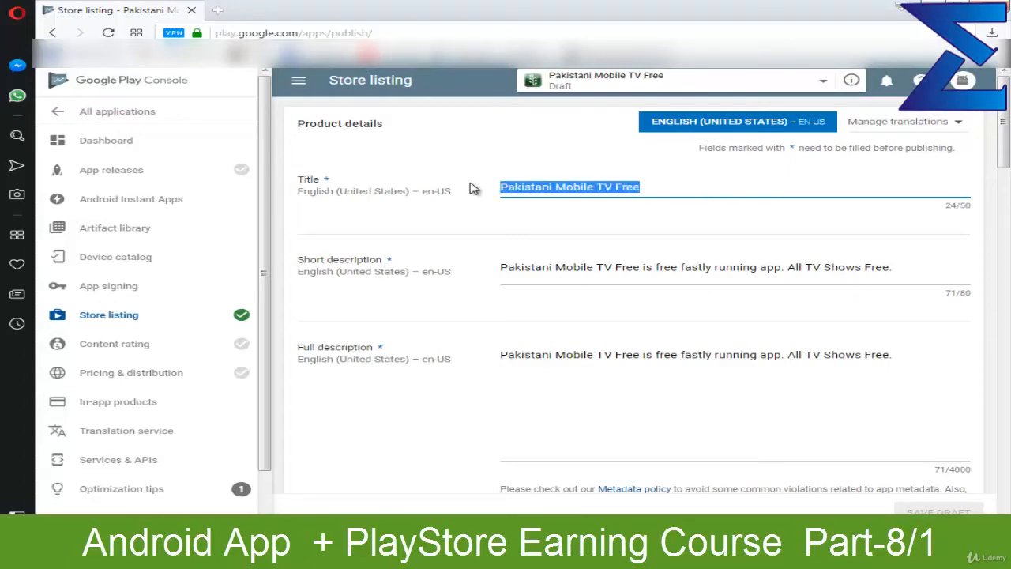
click(574, 187)
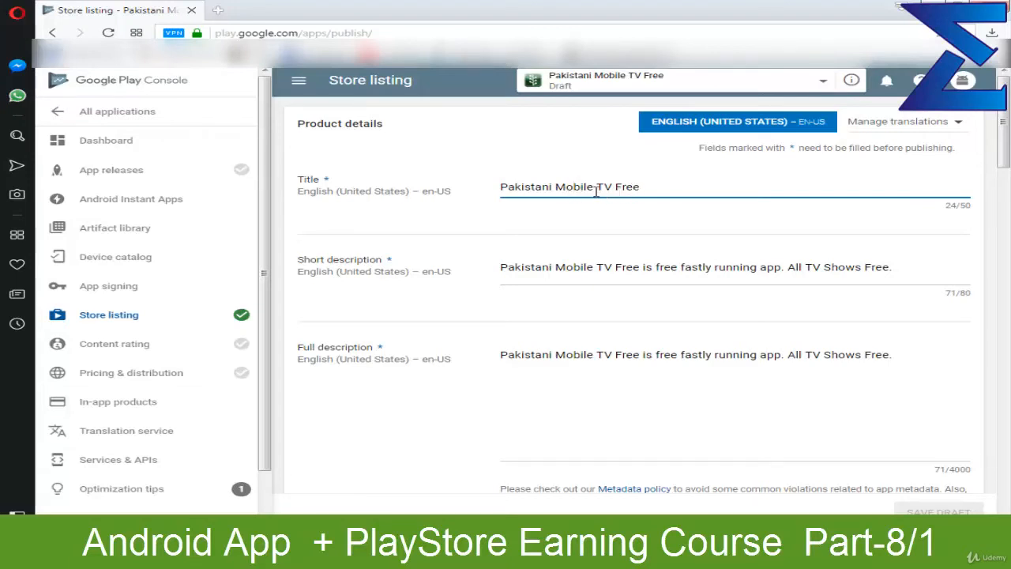
click(655, 186)
triple_click(584, 187)
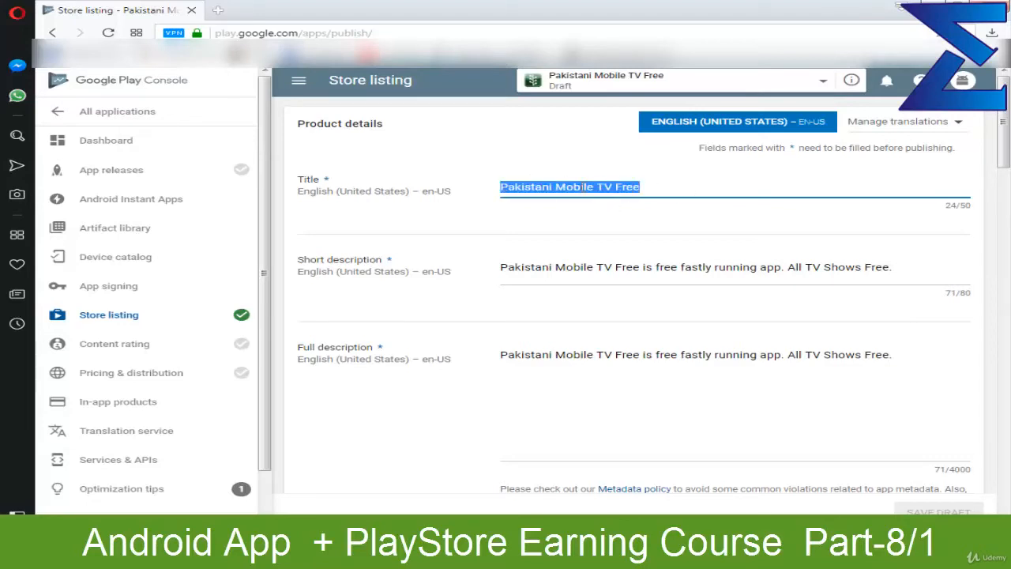
click(555, 184)
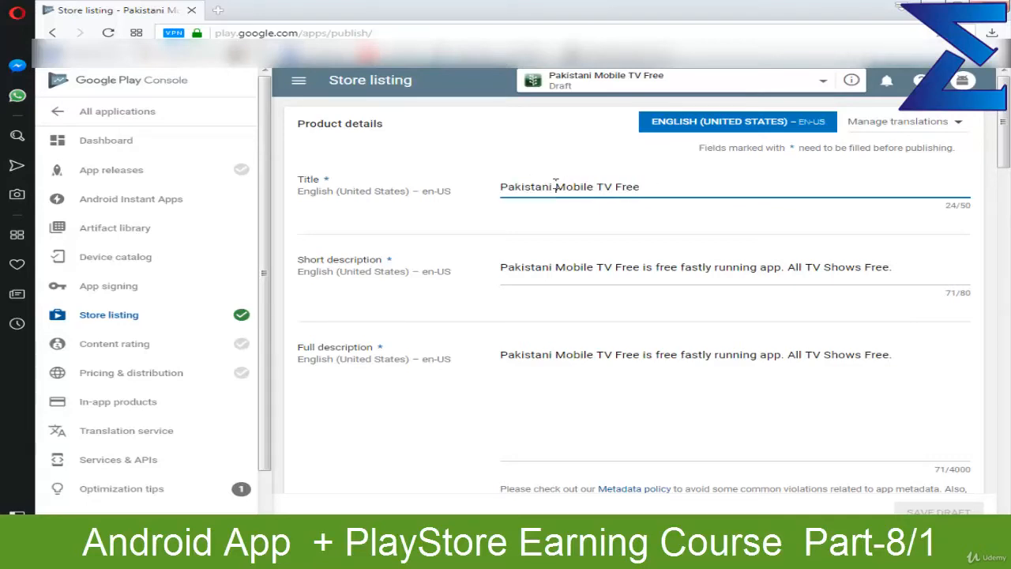
click(644, 188)
double_click(649, 187)
click(690, 192)
triple_click(572, 187)
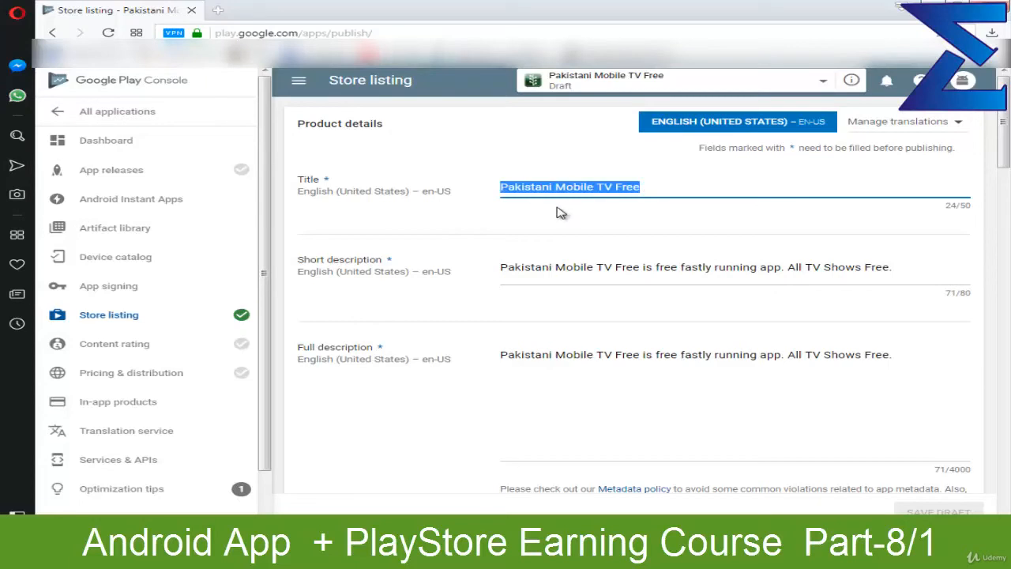
click(562, 187)
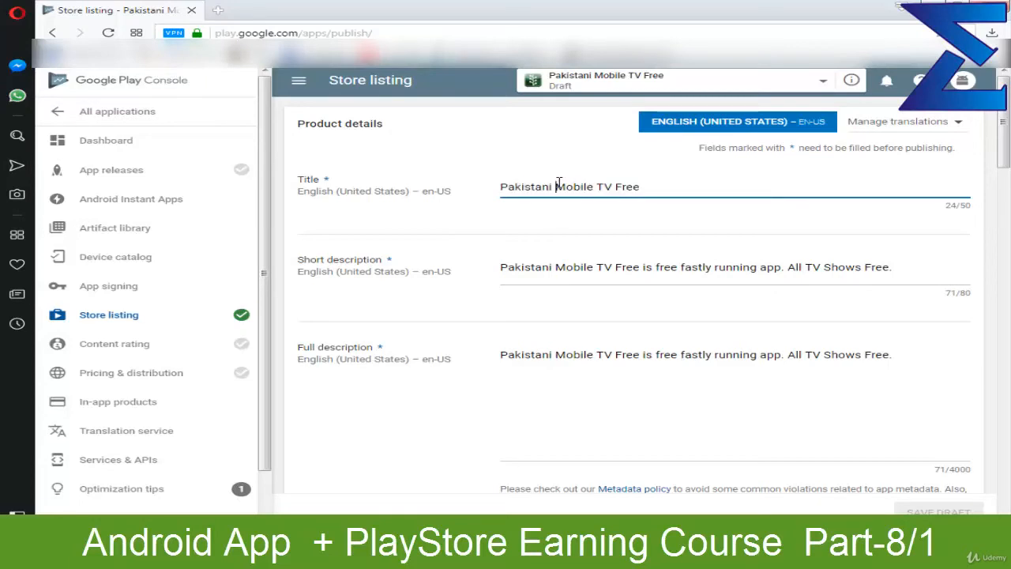
Examine the short description and full description entries in the product details.
scroll(560, 198, down, 1)
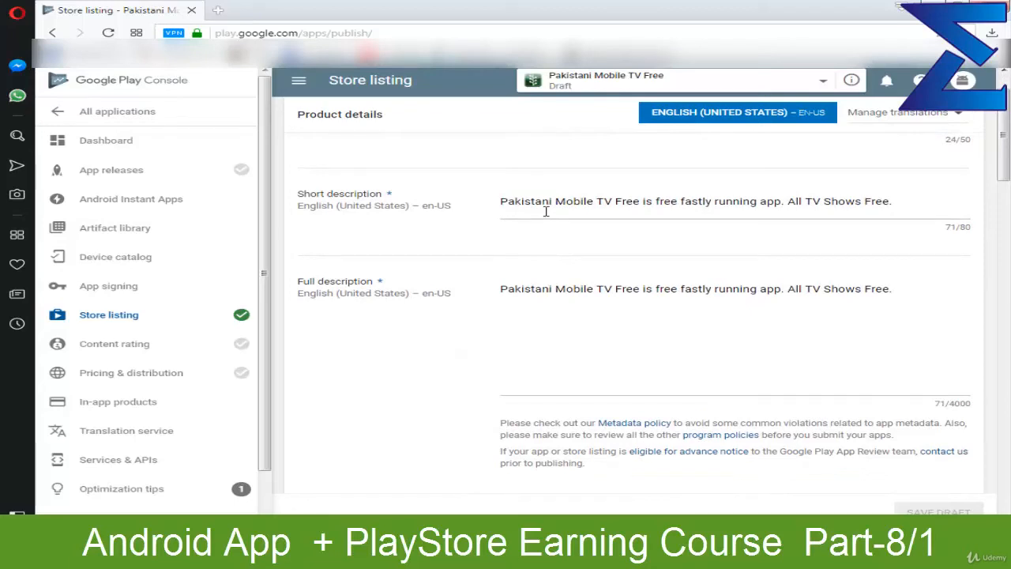
click(757, 202)
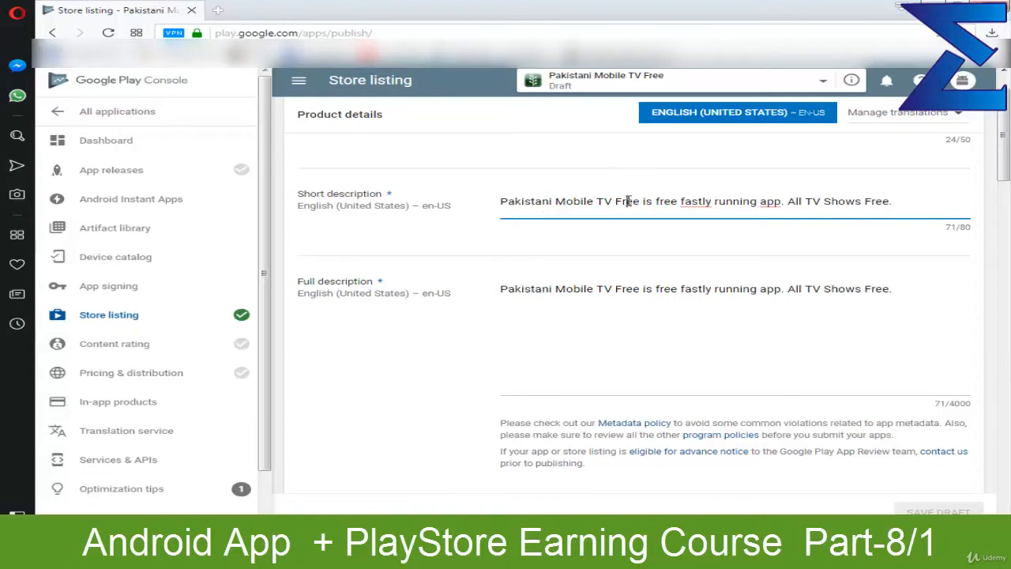
double_click(521, 204)
click(521, 203)
click(755, 293)
scroll(702, 237, down, 3)
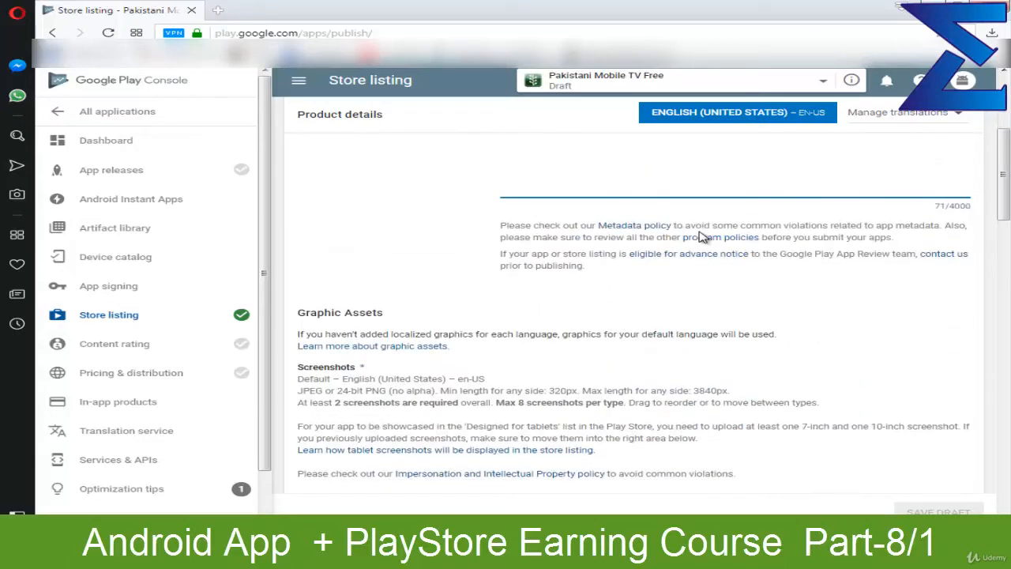
scroll(703, 237, up, 2)
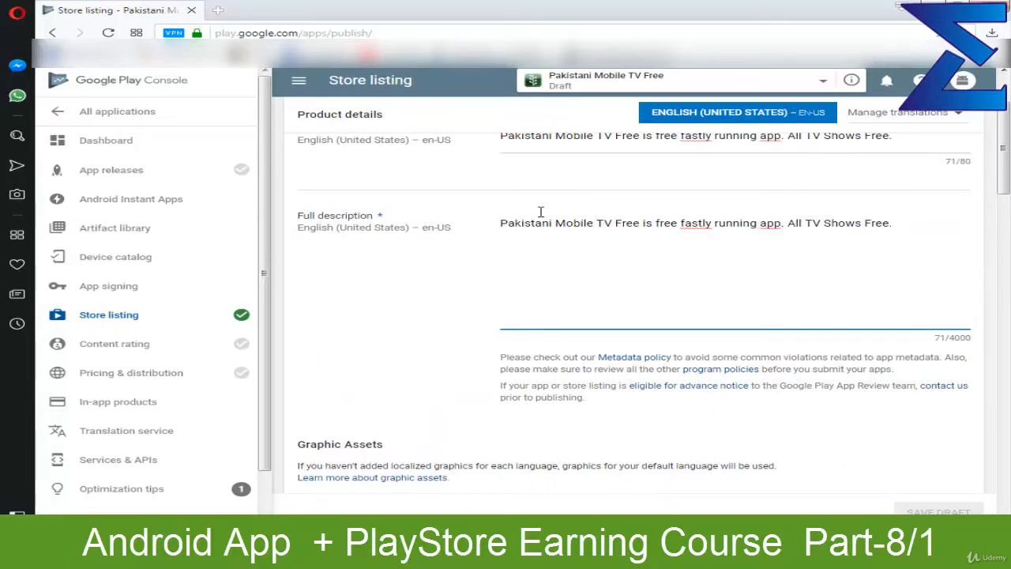
scroll(540, 211, down, 3)
scroll(541, 218, up, 5)
scroll(541, 219, down, 8)
scroll(557, 236, down, 3)
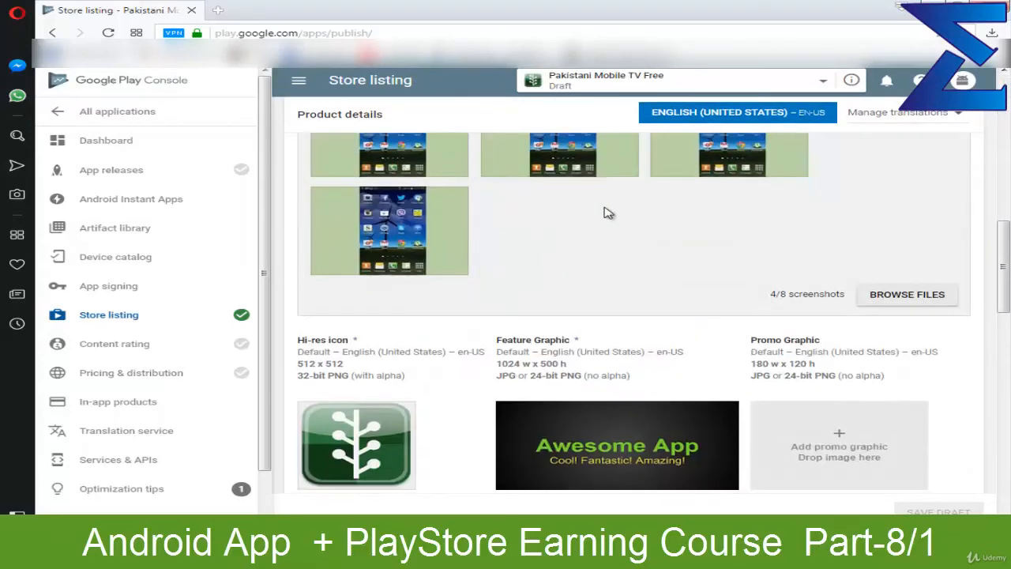
scroll(661, 214, up, 4)
scroll(664, 215, up, 5)
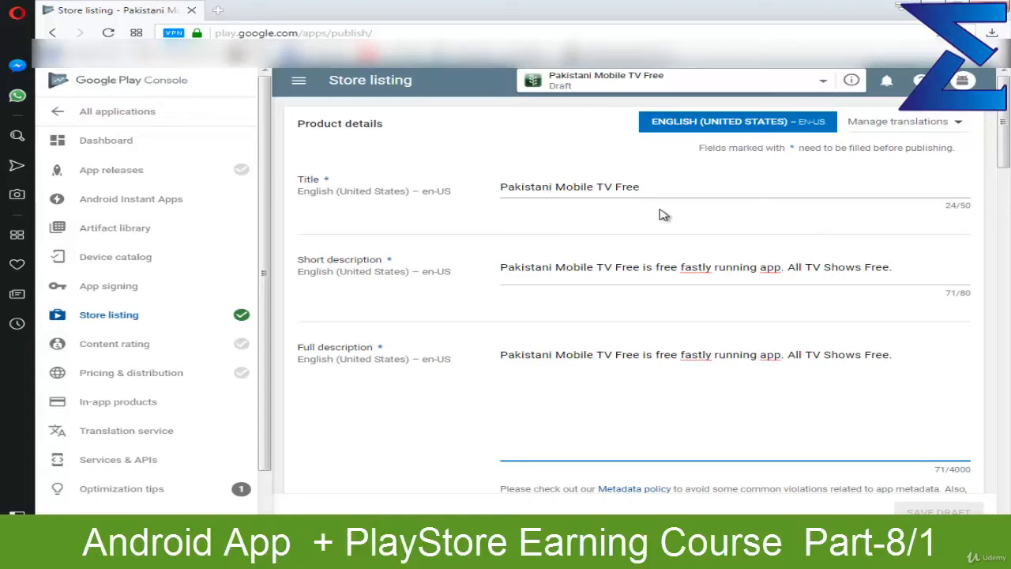
click(619, 353)
double_click(621, 353)
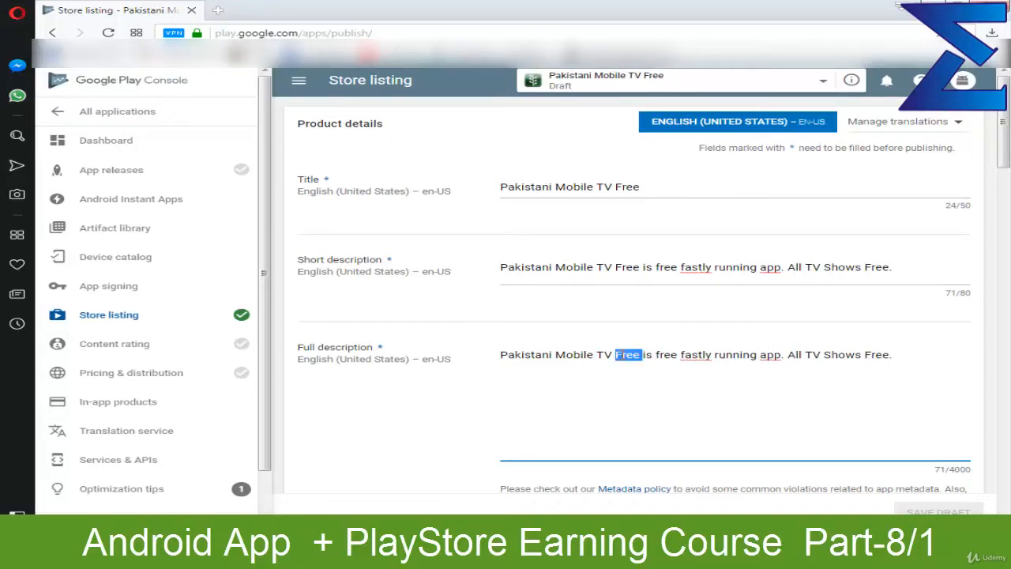
double_click(623, 354)
click(623, 354)
Review the Graphic Assets requirements and the uploaded phone screenshots against the product details text.
scroll(626, 359, down, 6)
scroll(646, 293, up, 6)
scroll(647, 293, up, 1)
scroll(456, 340, down, 5)
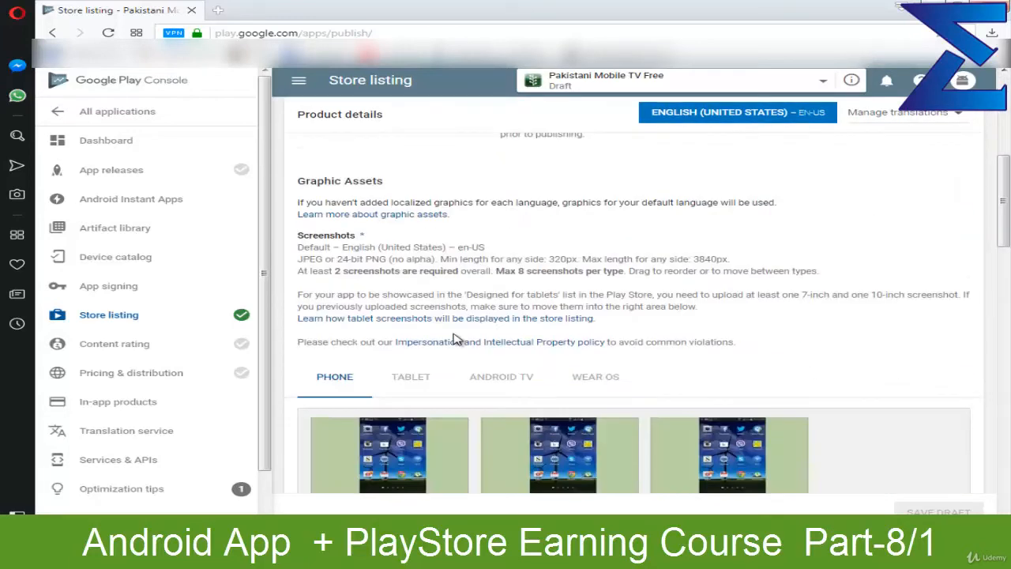
scroll(552, 345, down, 2)
scroll(553, 345, down, 1)
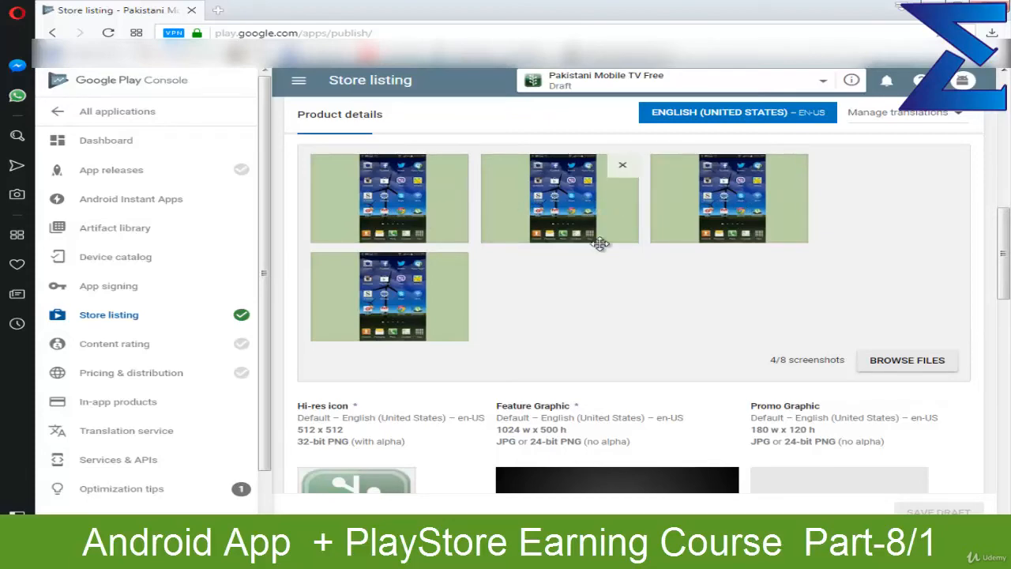
scroll(605, 316, up, 5)
scroll(604, 317, up, 2)
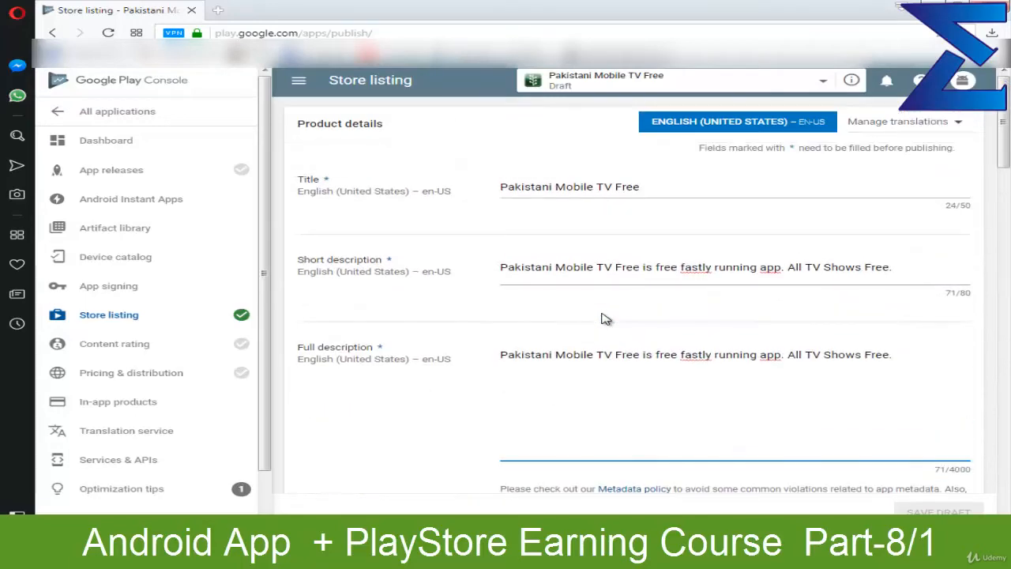
scroll(604, 316, down, 6)
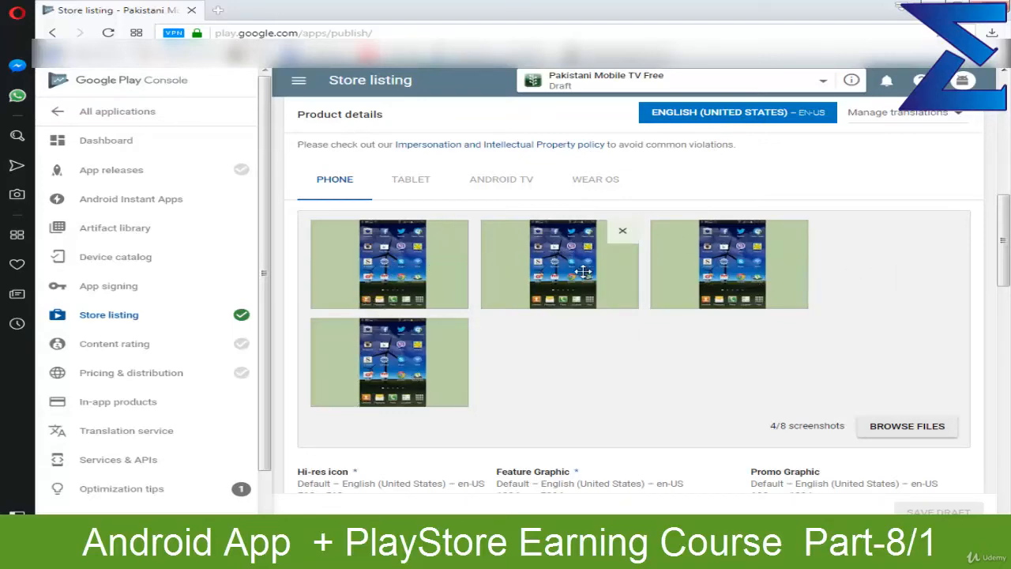
Compare the wording of the short description with that of the full description in the product details.
scroll(694, 288, up, 10)
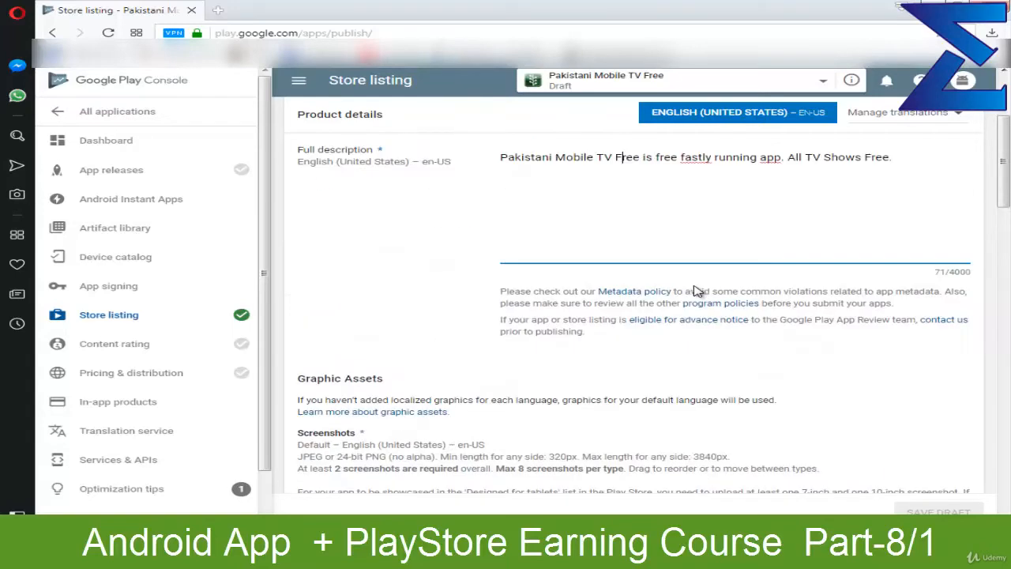
double_click(875, 353)
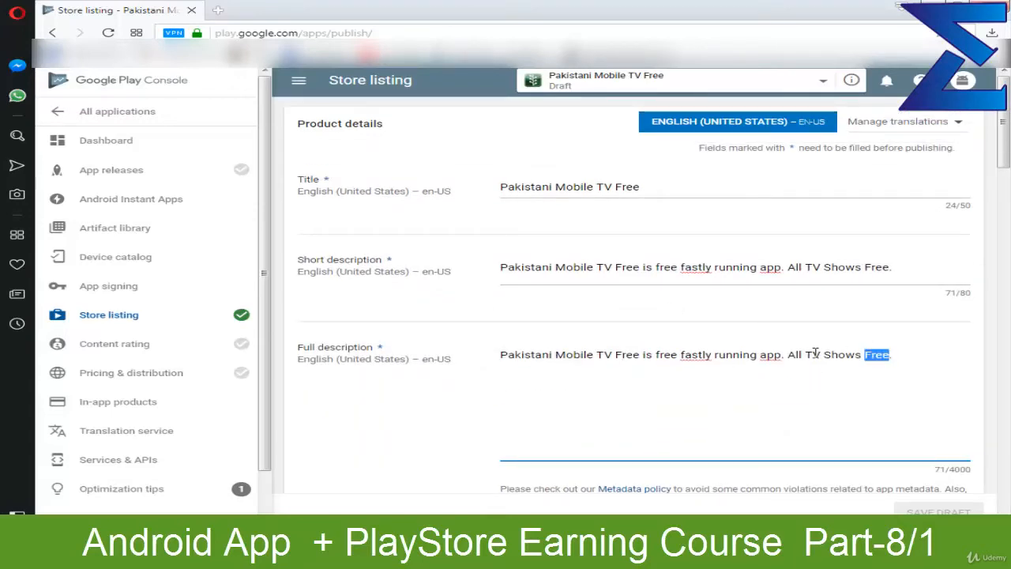
triple_click(620, 352)
click(623, 351)
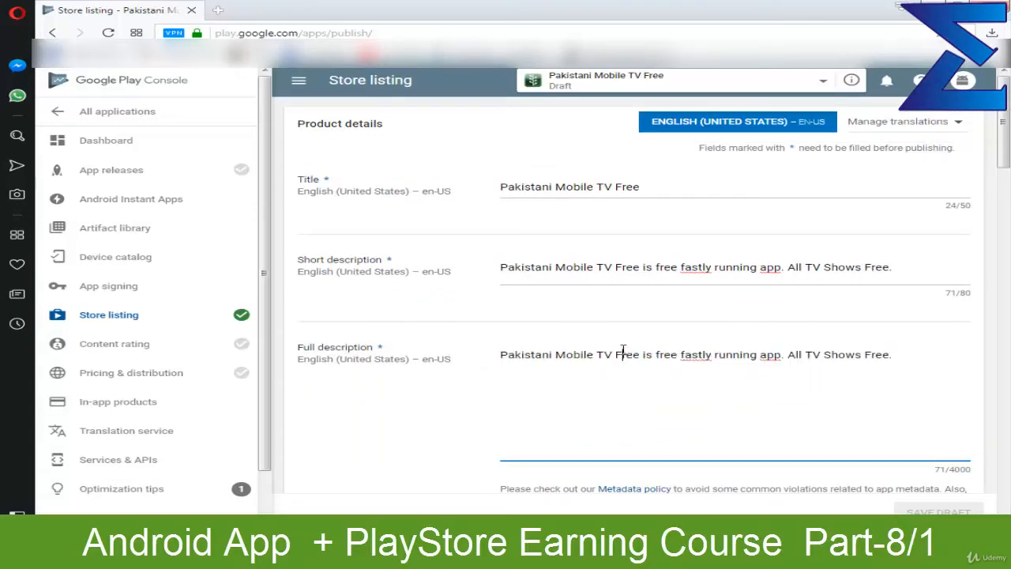
triple_click(539, 354)
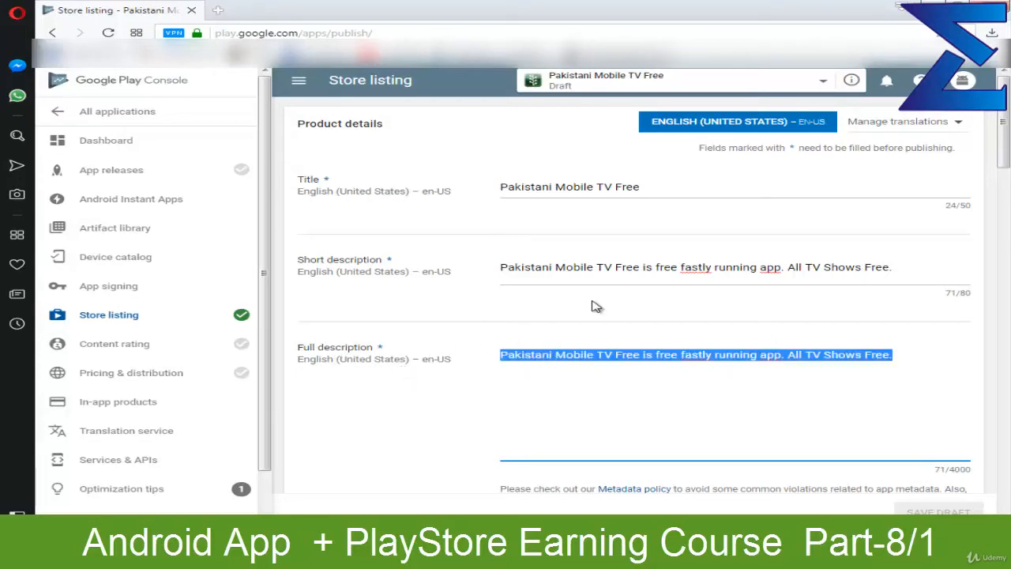
triple_click(697, 261)
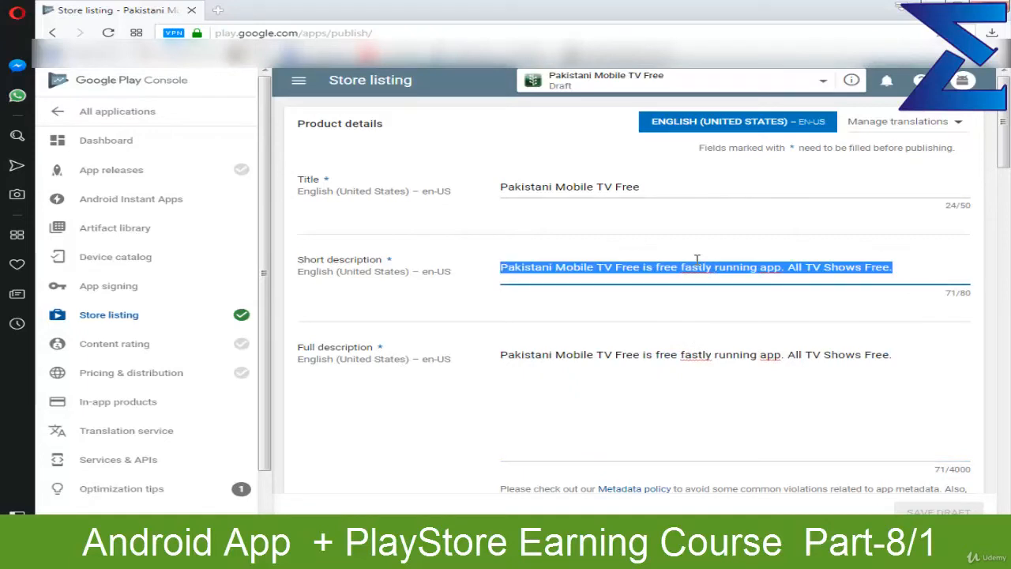
double_click(697, 261)
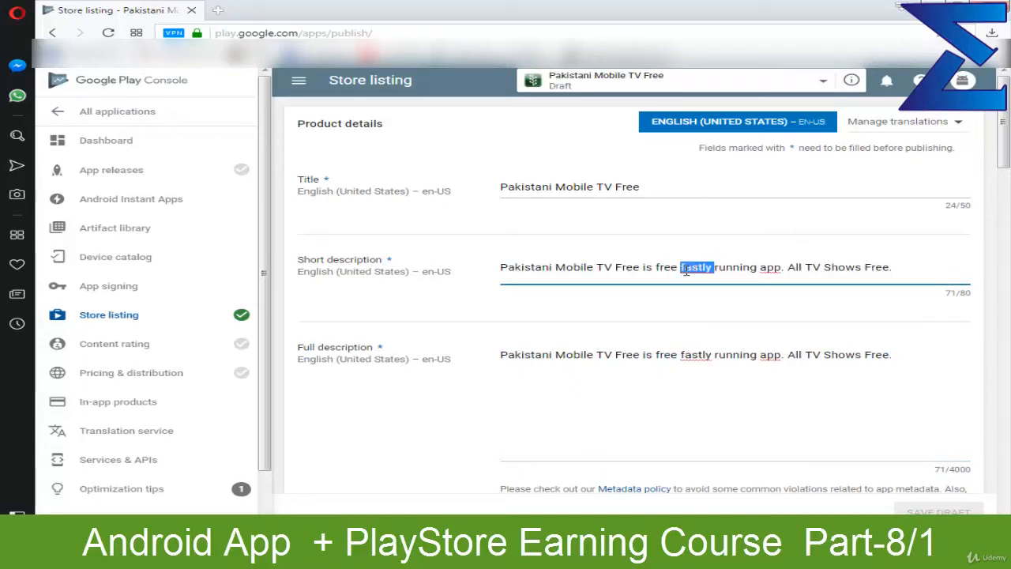
click(906, 361)
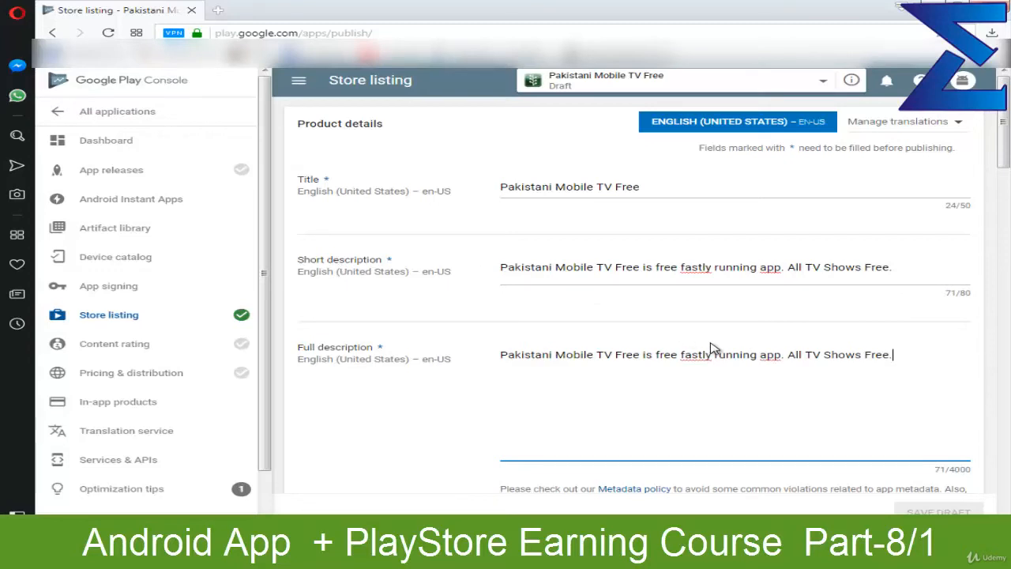
double_click(604, 355)
triple_click(604, 357)
double_click(604, 357)
click(604, 358)
Duplicate the full description's sentence on a second line directly below the original.
click(940, 347)
key(Return)
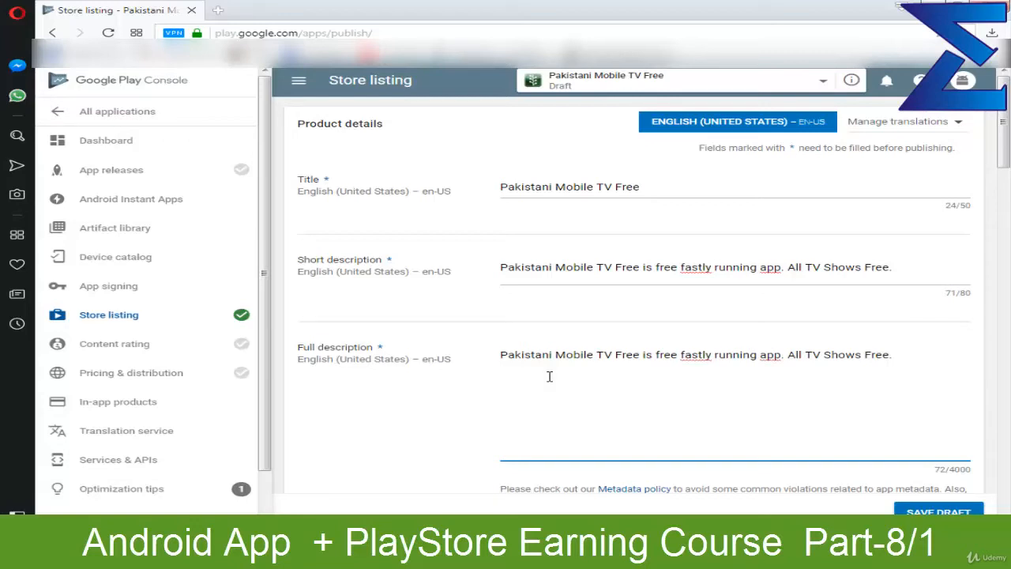
triple_click(655, 353)
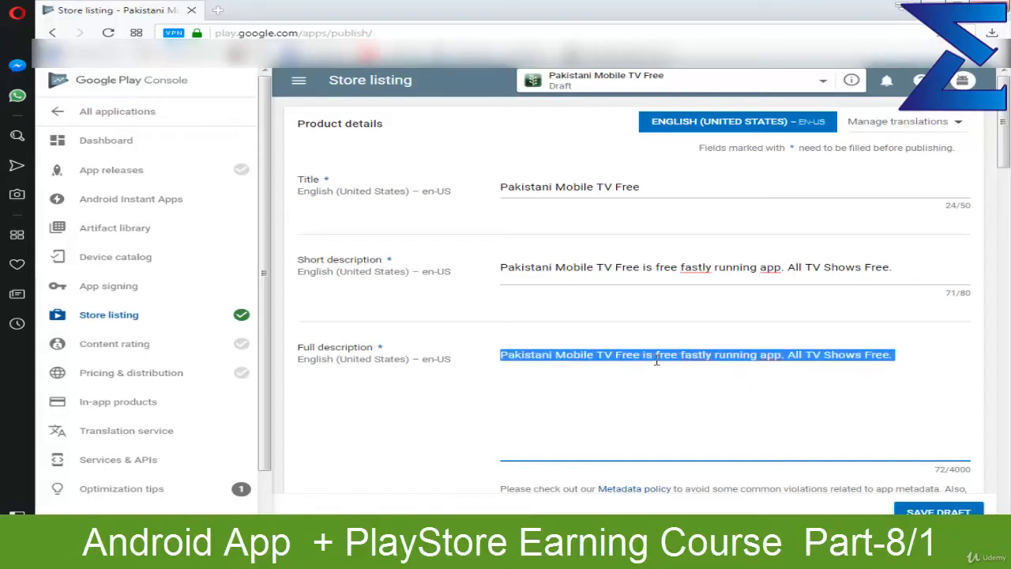
key(ctrl+c)
click(642, 421)
key(ctrl+v)
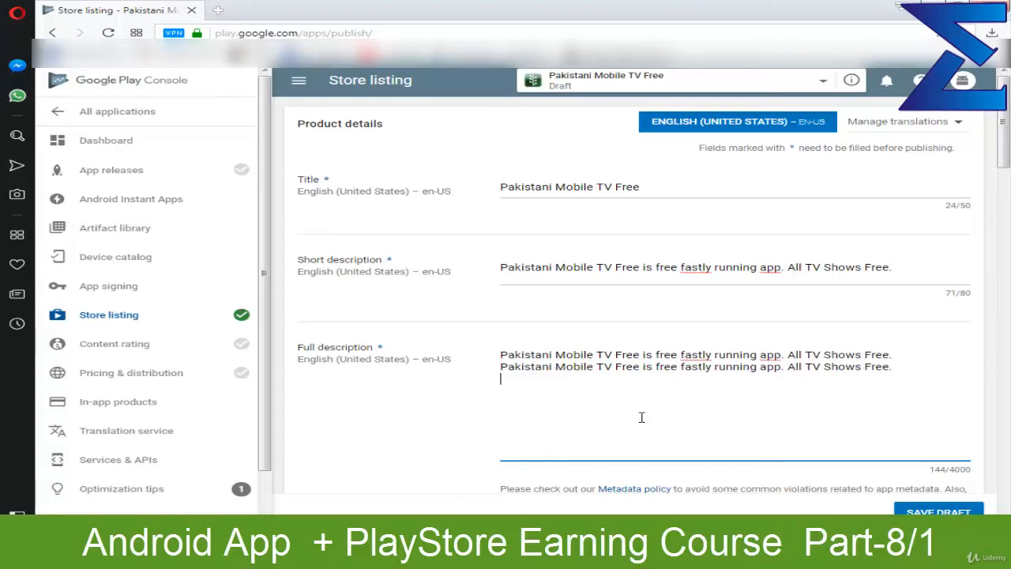
key(ctrl+v)
Add a FEATURES heading after a blank line in the full description, with GEO LIVE TV and SAMAA LIve TV listed beneath it.
click(914, 364)
key(Return)
click(814, 425)
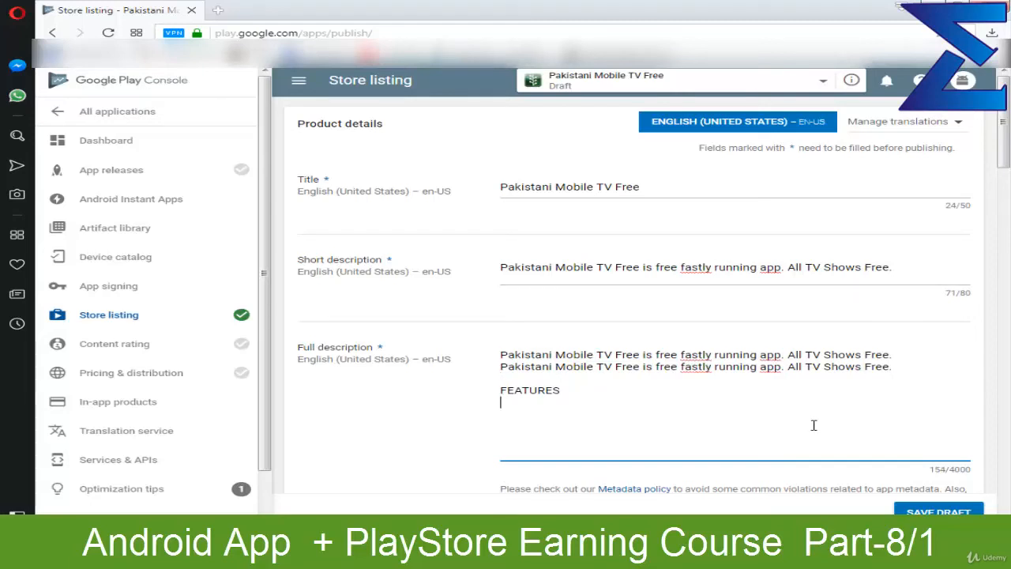
text(GEO LIVE TV )
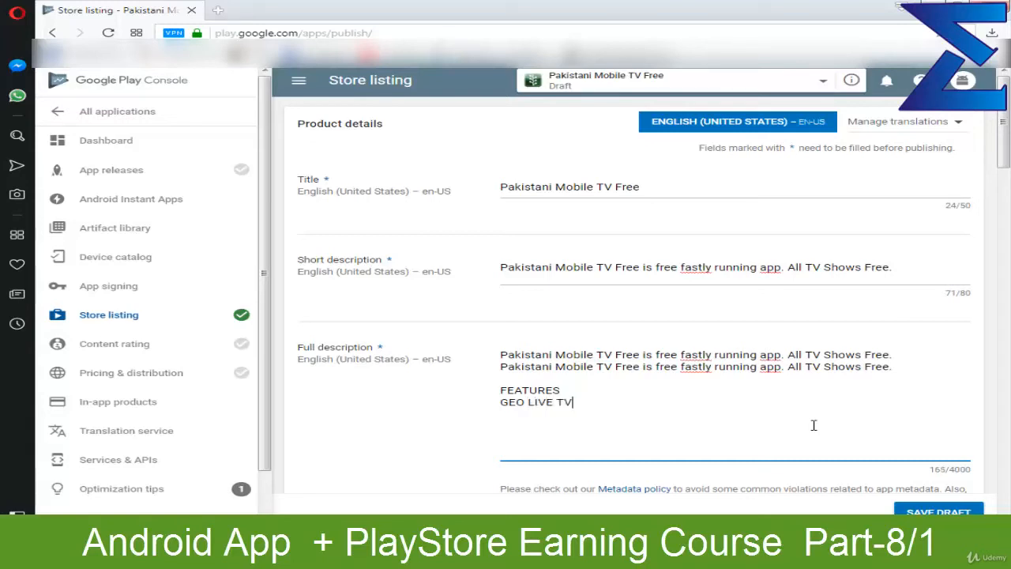
text(SAMAA LIv)
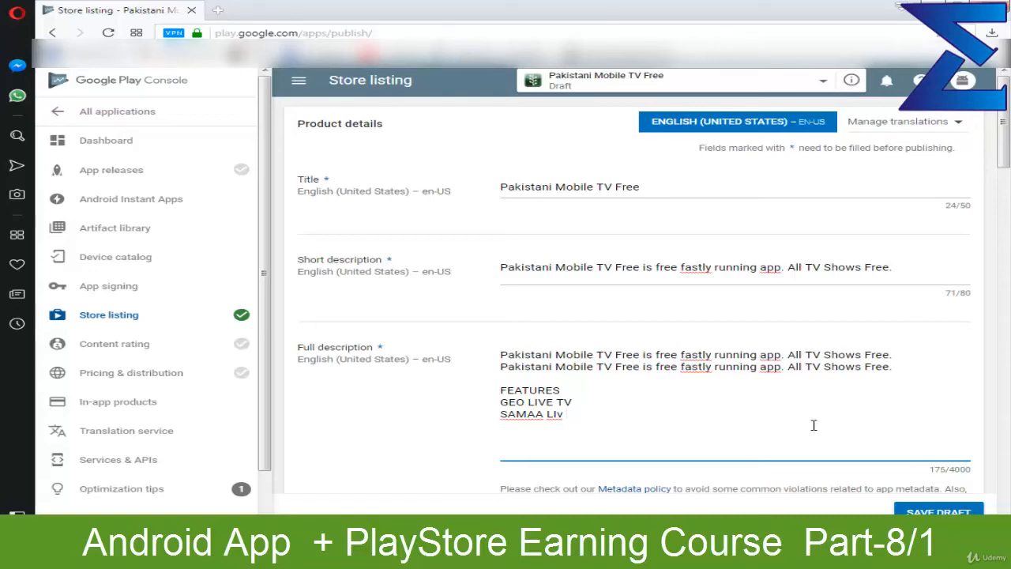
text(e TV)
Review the full description's structure, from the two opening sentences to the FEATURES heading and its channel list.
drag(508, 402, 614, 413)
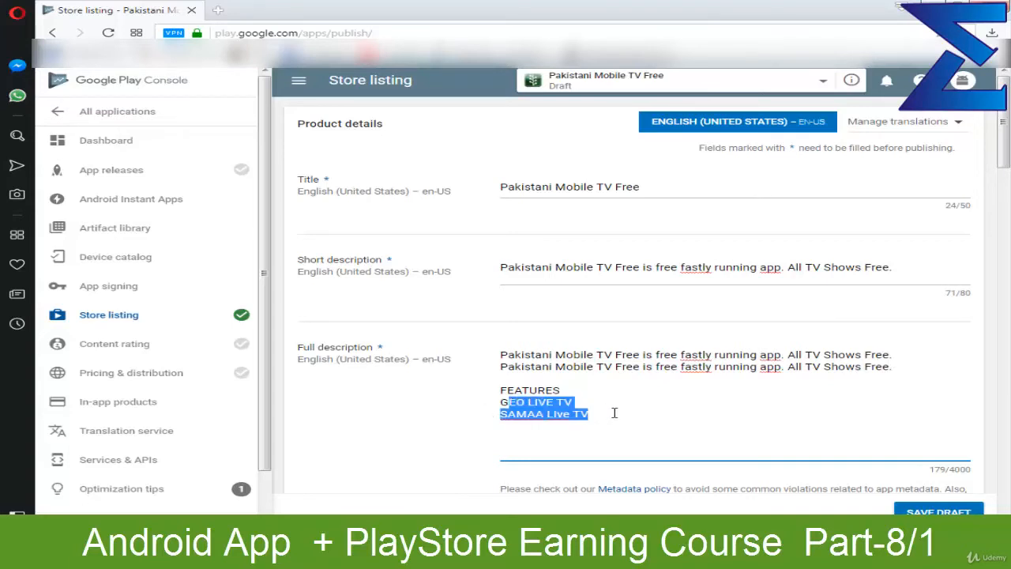
double_click(607, 414)
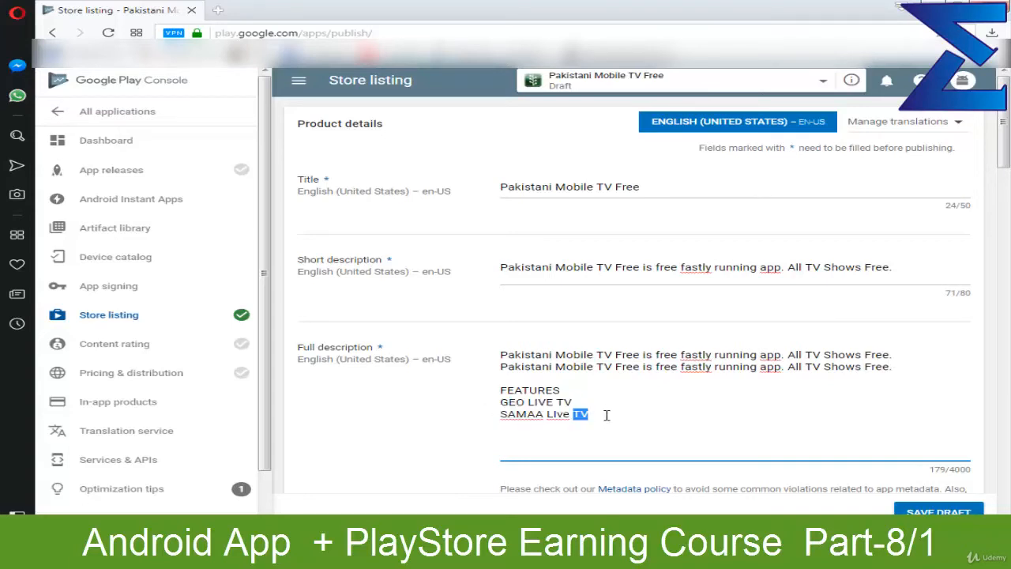
click(606, 414)
triple_click(732, 353)
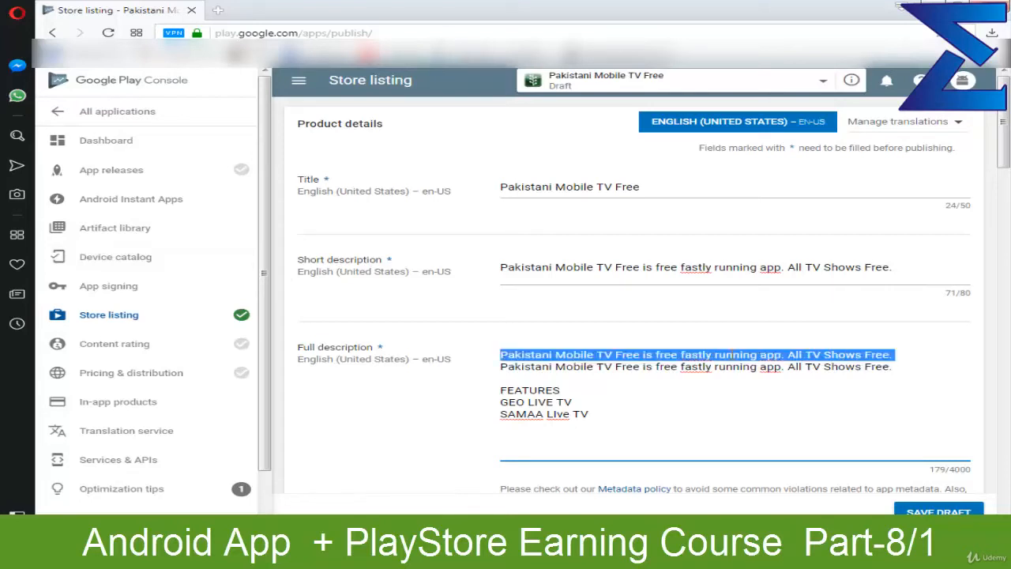
triple_click(673, 365)
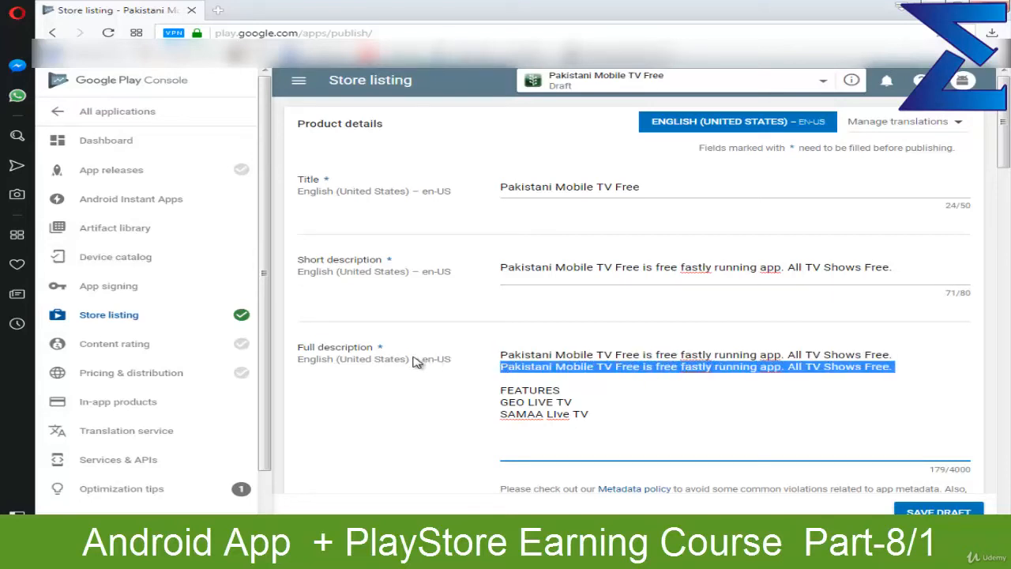
double_click(570, 367)
click(585, 376)
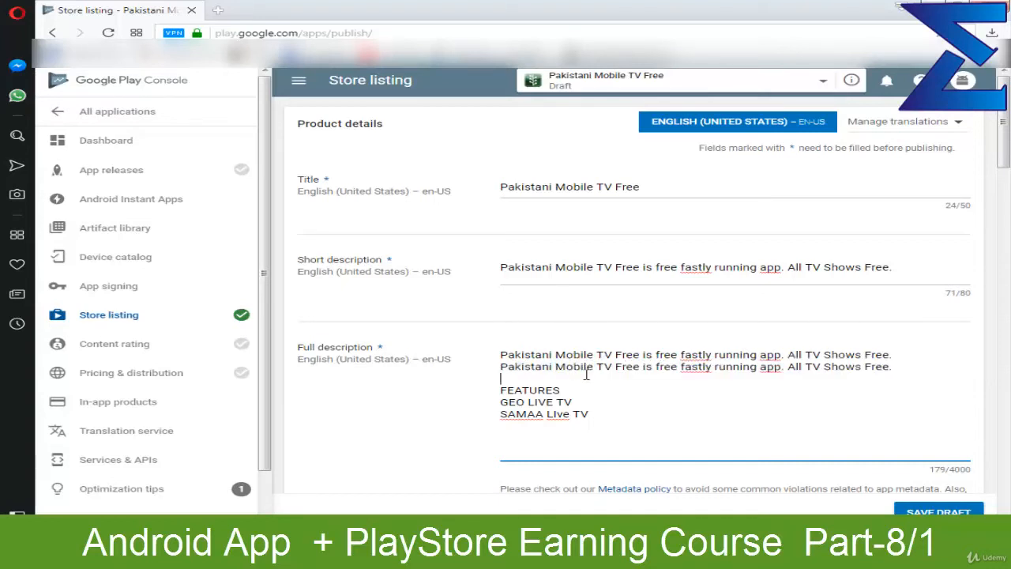
click(498, 389)
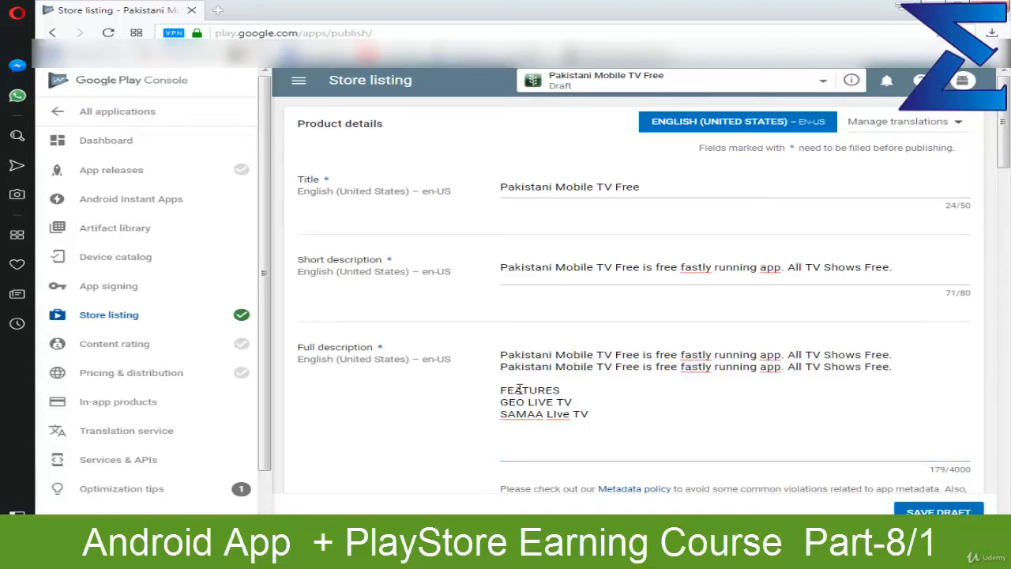
double_click(520, 389)
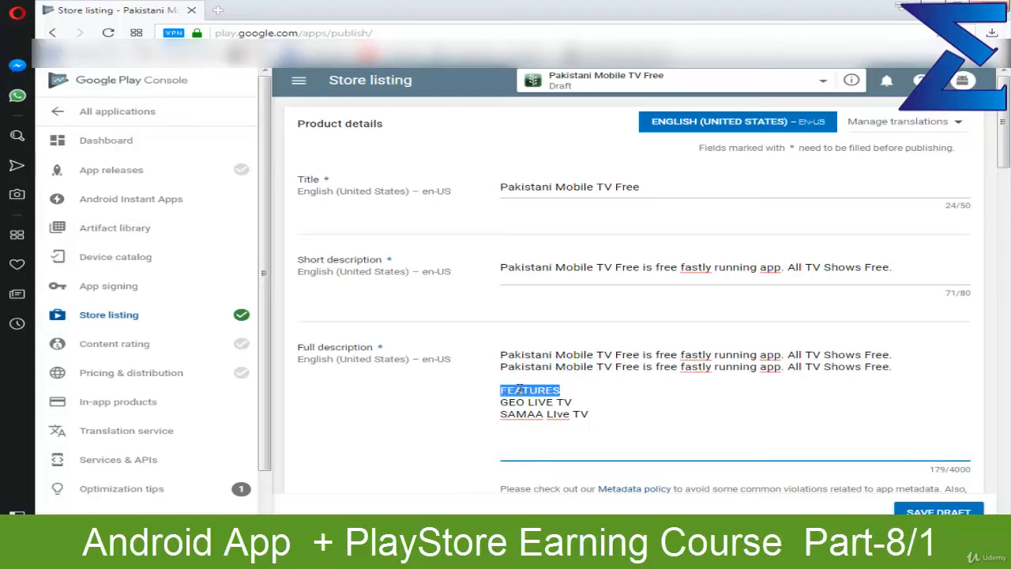
click(576, 401)
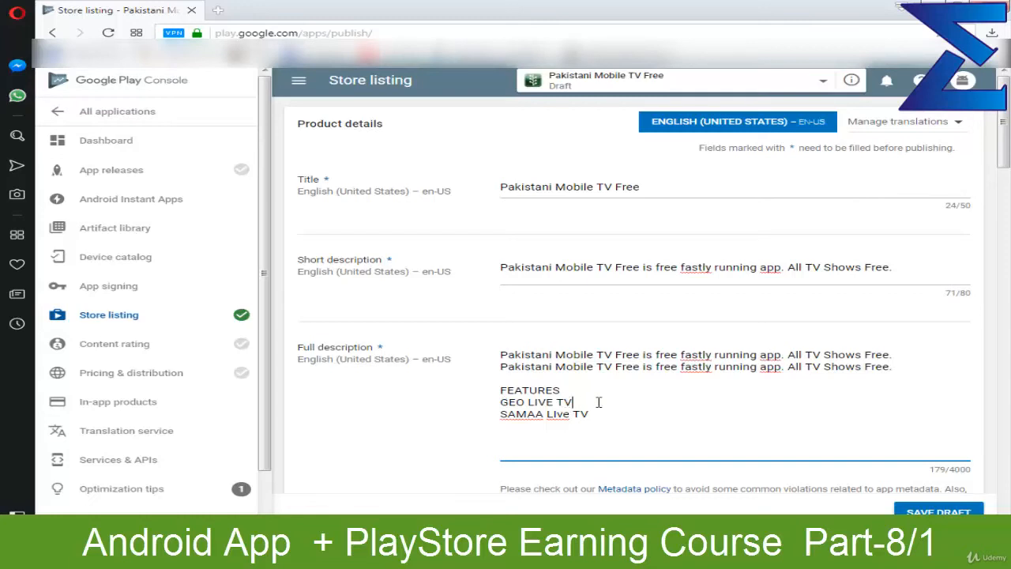
key(Return)
key(BackSpace)
Copy the two opening lines of the full description below the features list, separated from it by a blank line.
drag(500, 355, 802, 355)
click(802, 354)
click(570, 433)
triple_click(627, 356)
shift+click(877, 372)
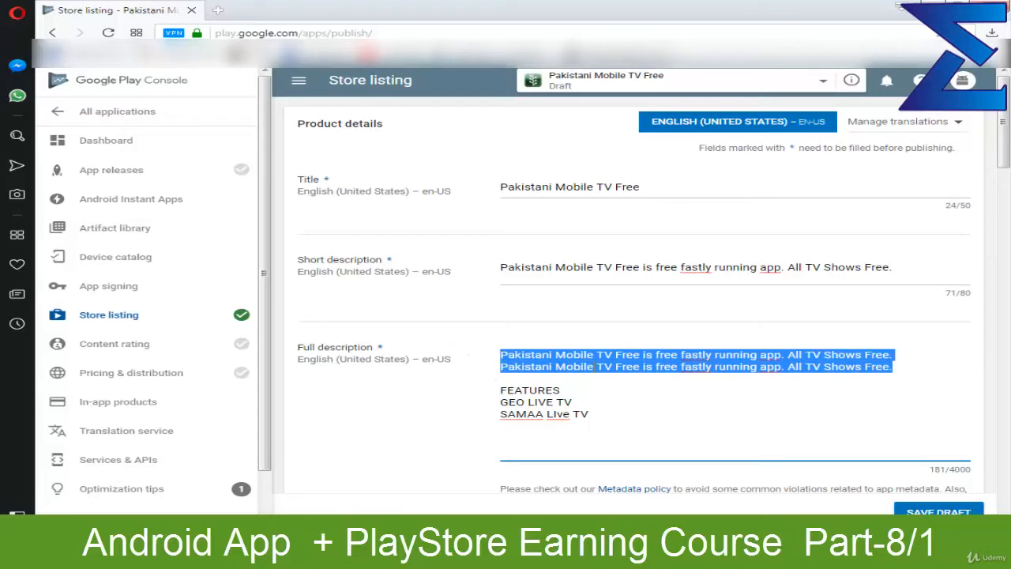
click(594, 365)
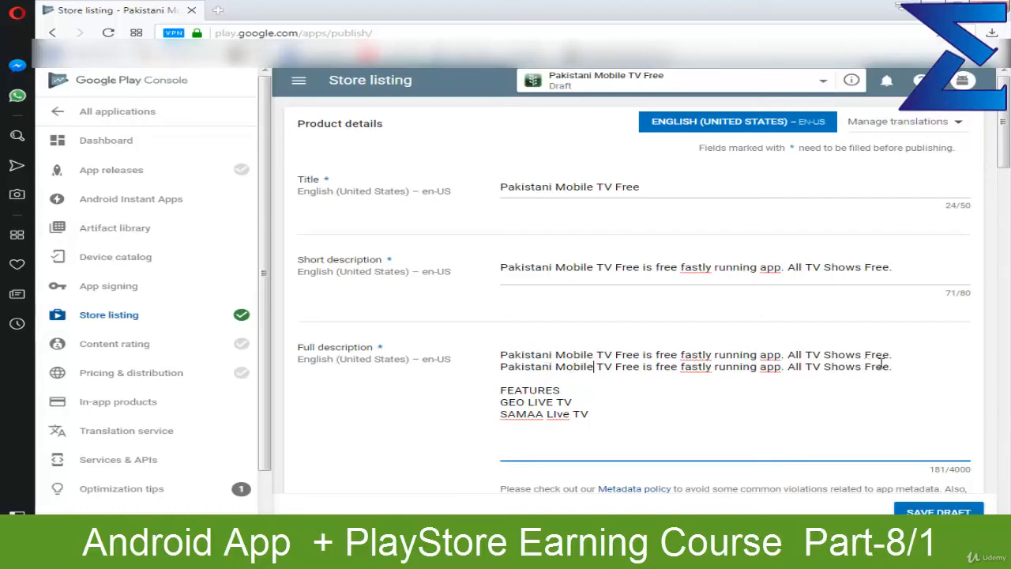
drag(905, 366, 476, 363)
key(ctrl+c)
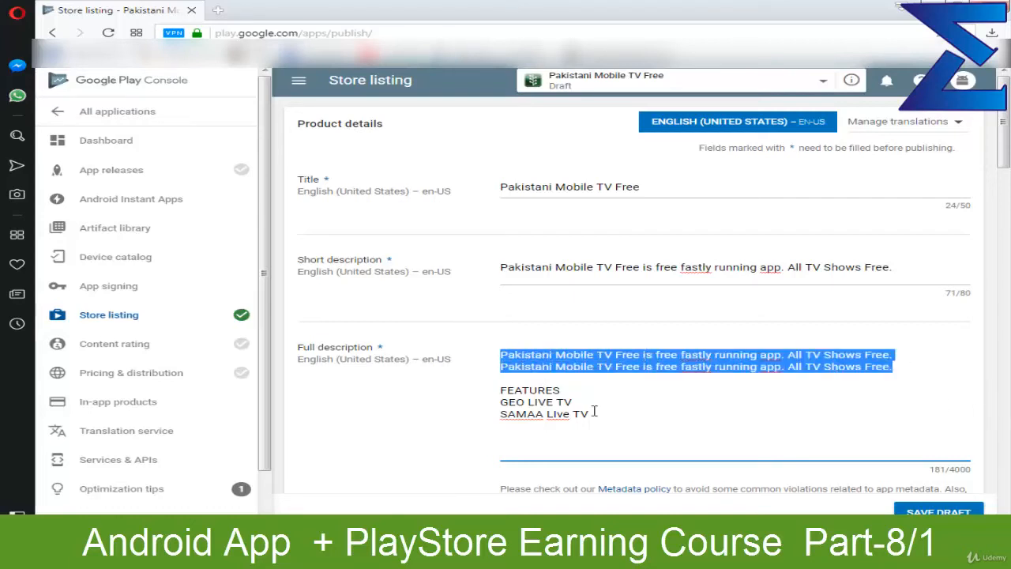
click(586, 444)
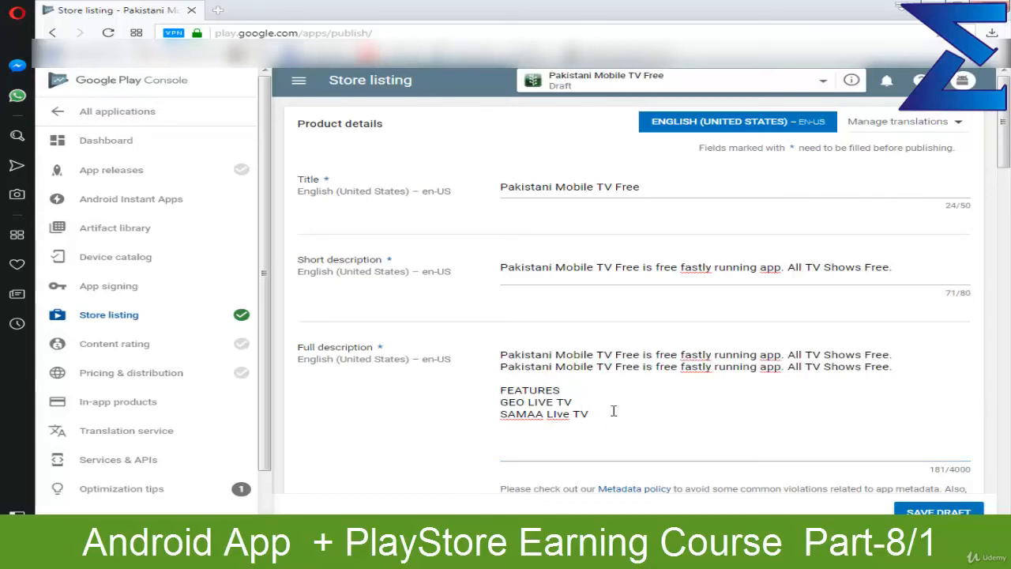
drag(607, 413, 500, 403)
click(500, 404)
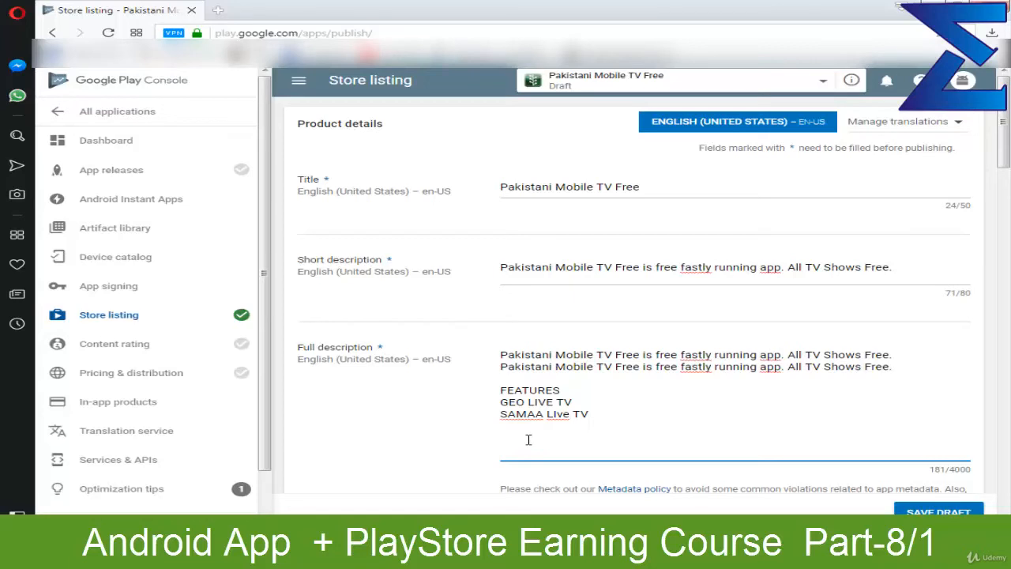
key(ctrl+v)
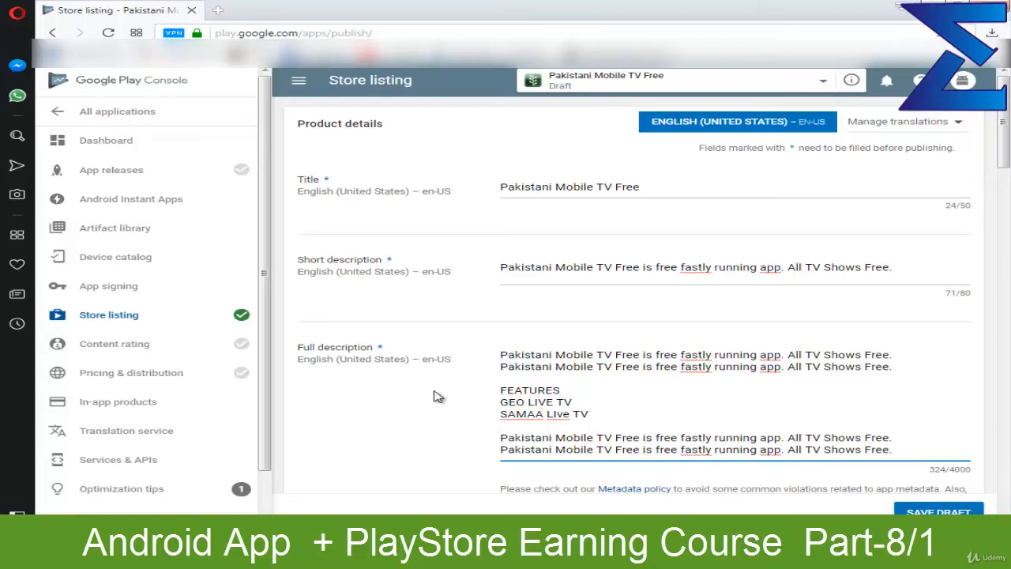
Examine the Screenshots requirements and the uploaded phone screenshots alongside the extended full description.
scroll(440, 397, down, 3)
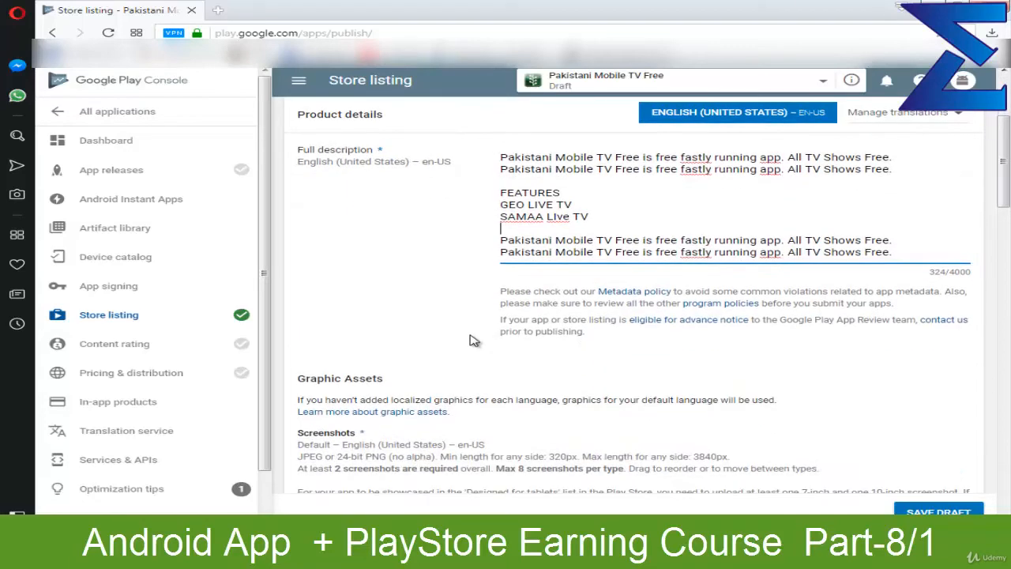
scroll(384, 327, down, 2)
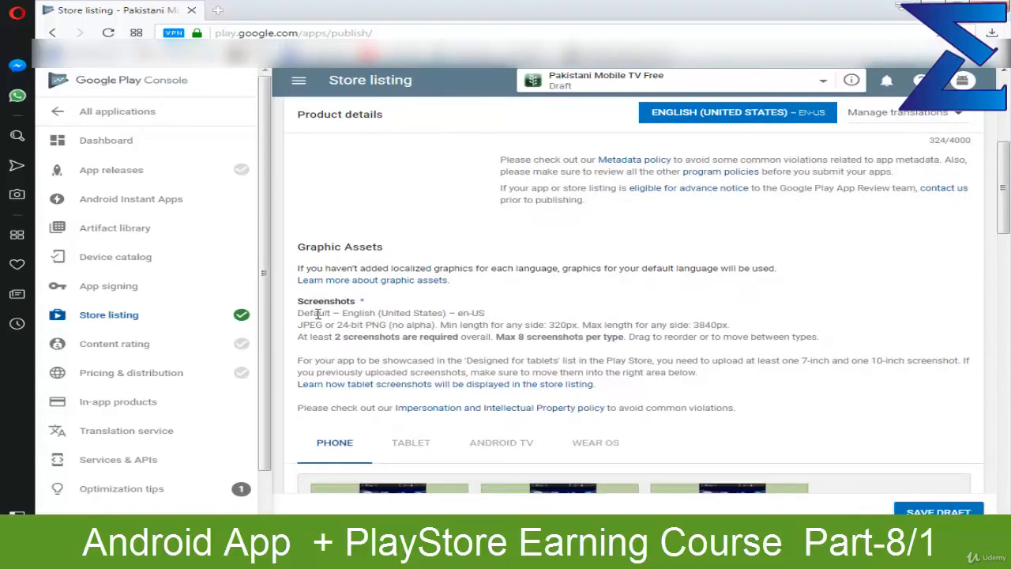
drag(297, 301, 355, 303)
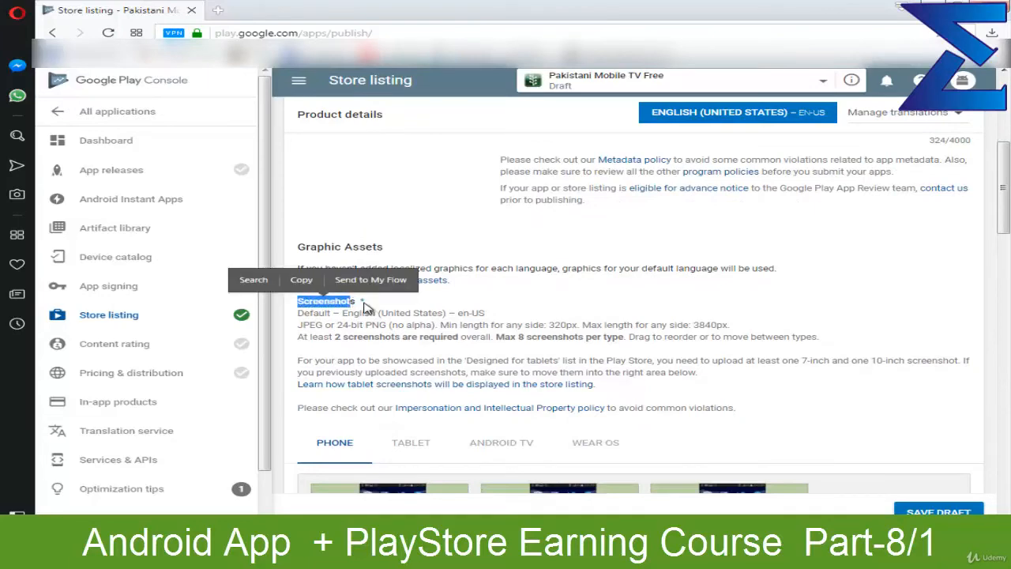
scroll(368, 308, up, 5)
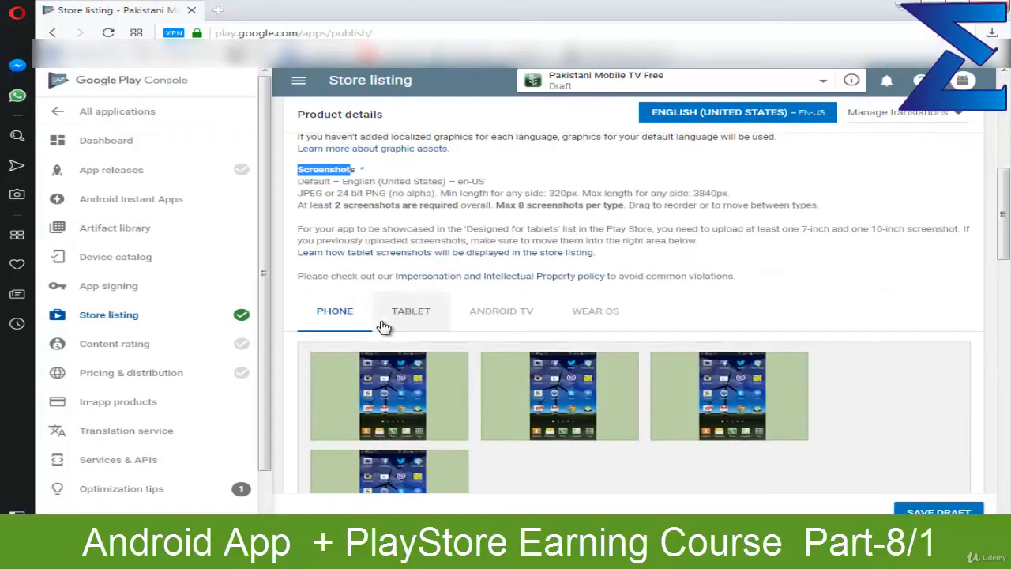
double_click(339, 173)
click(343, 178)
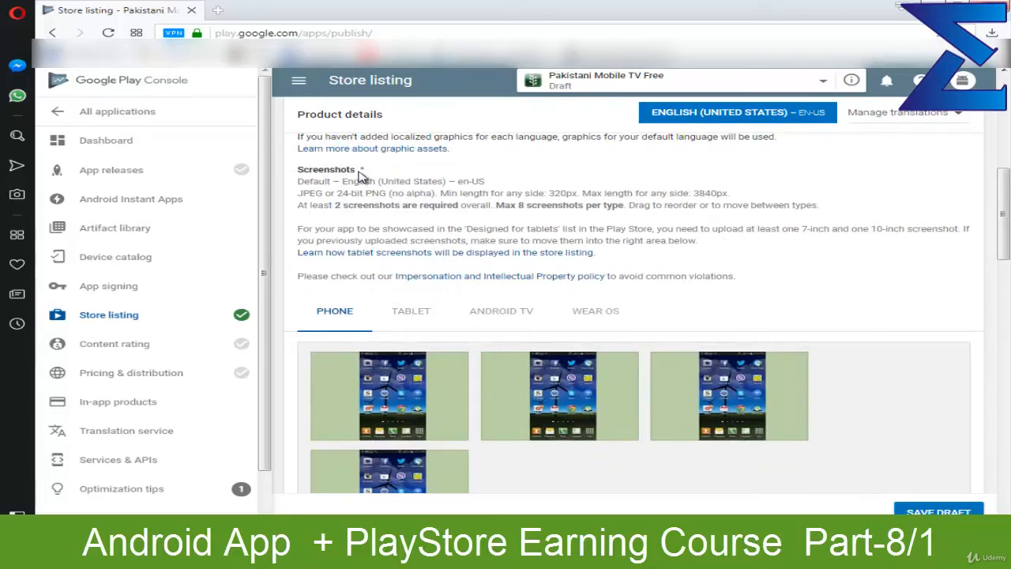
scroll(496, 370, down, 2)
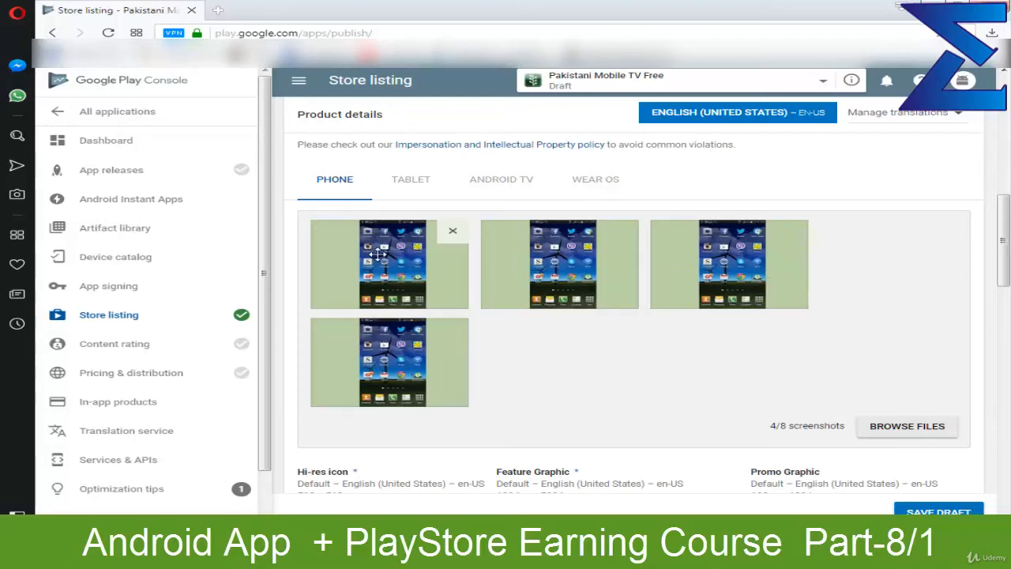
scroll(574, 271, up, 8)
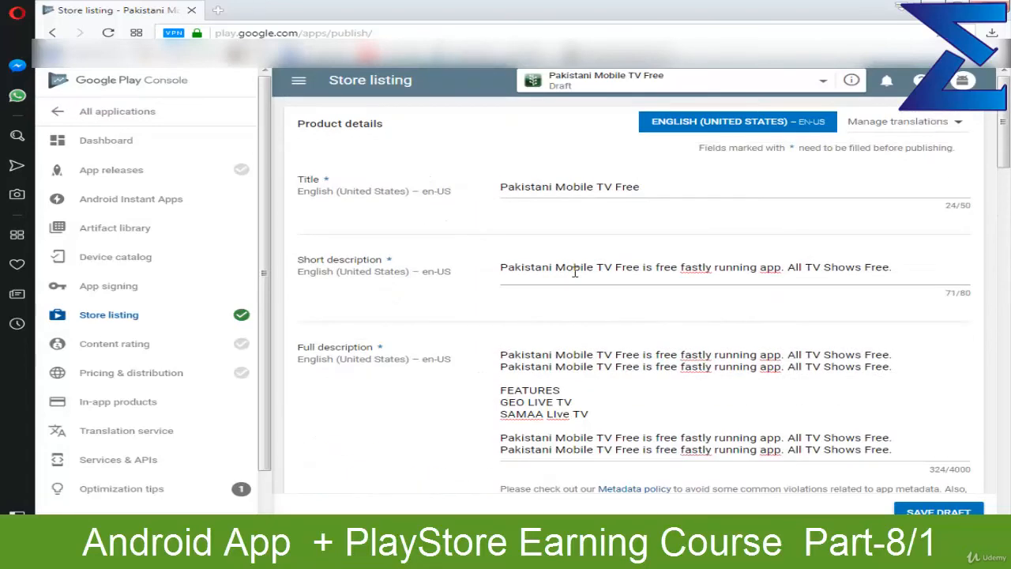
scroll(553, 264, down, 2)
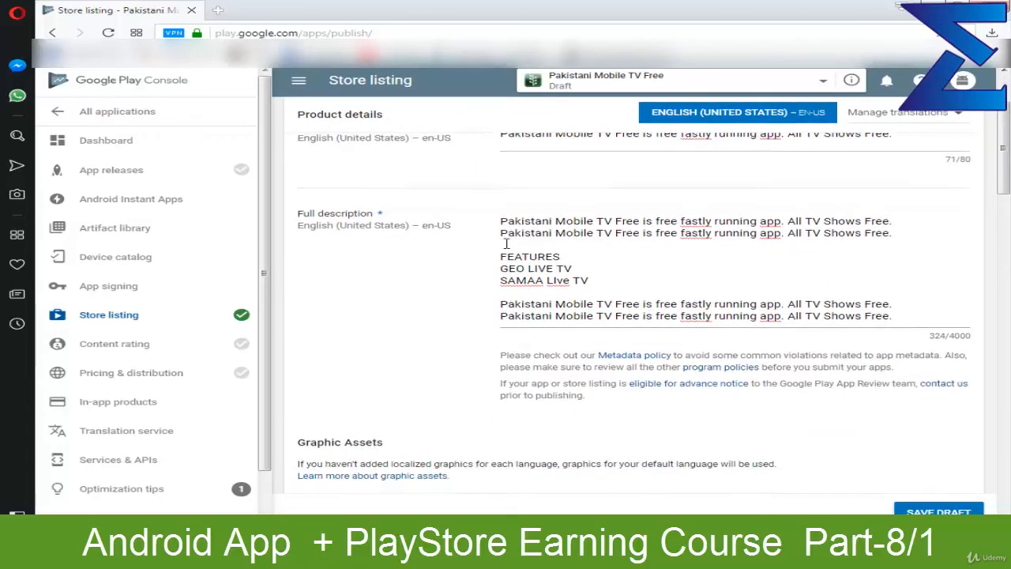
Review the listing from the title and both descriptions down to the Screenshots requirements and the uploaded phone screenshots.
scroll(505, 249, down, 6)
scroll(508, 249, down, 3)
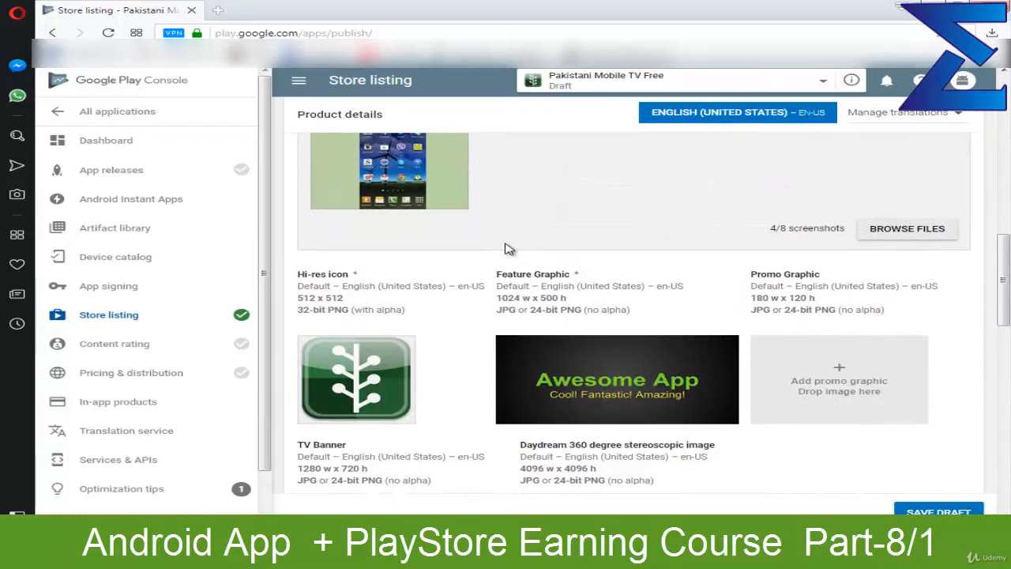
scroll(509, 249, up, 3)
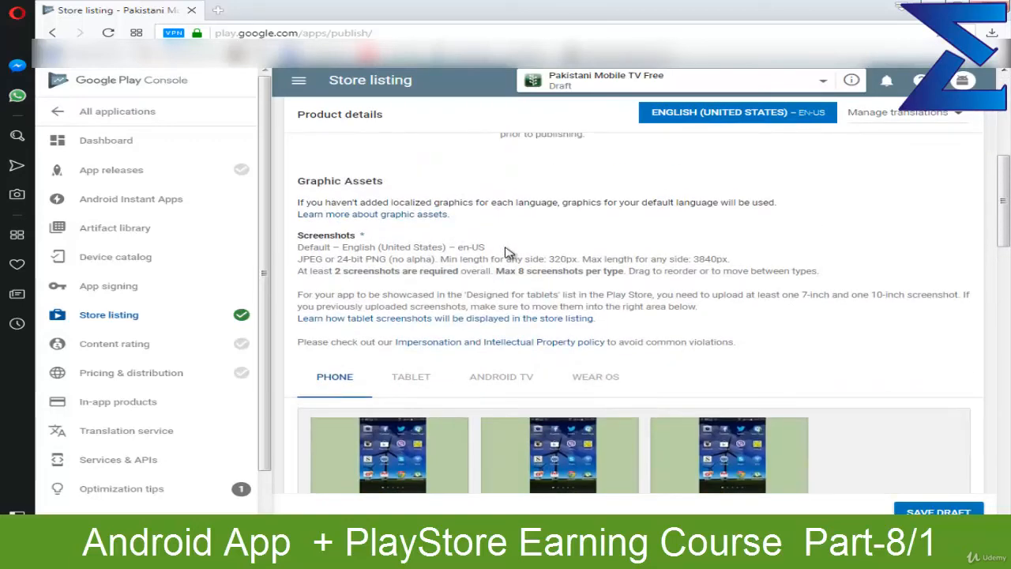
scroll(507, 253, up, 10)
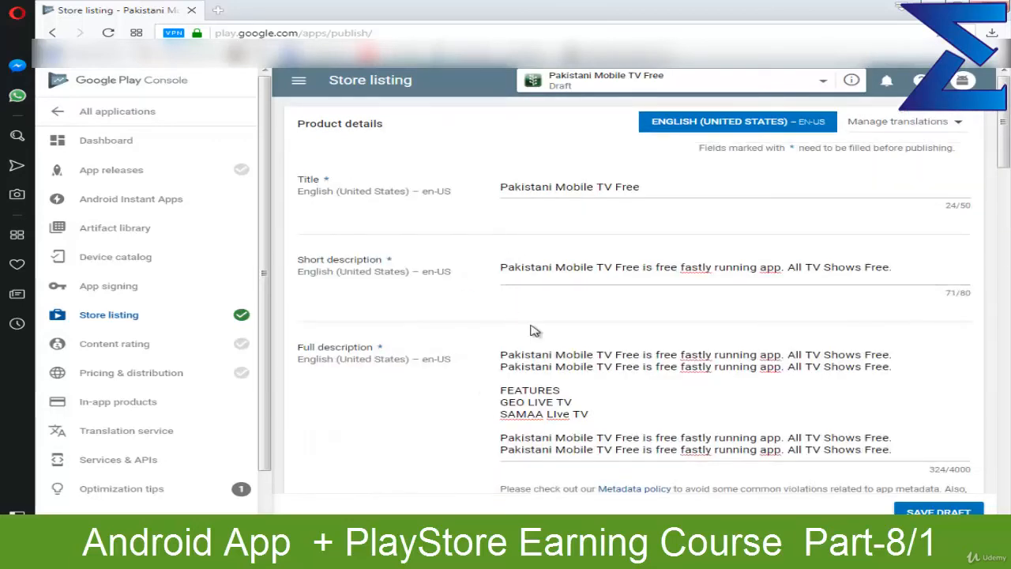
scroll(573, 348, down, 4)
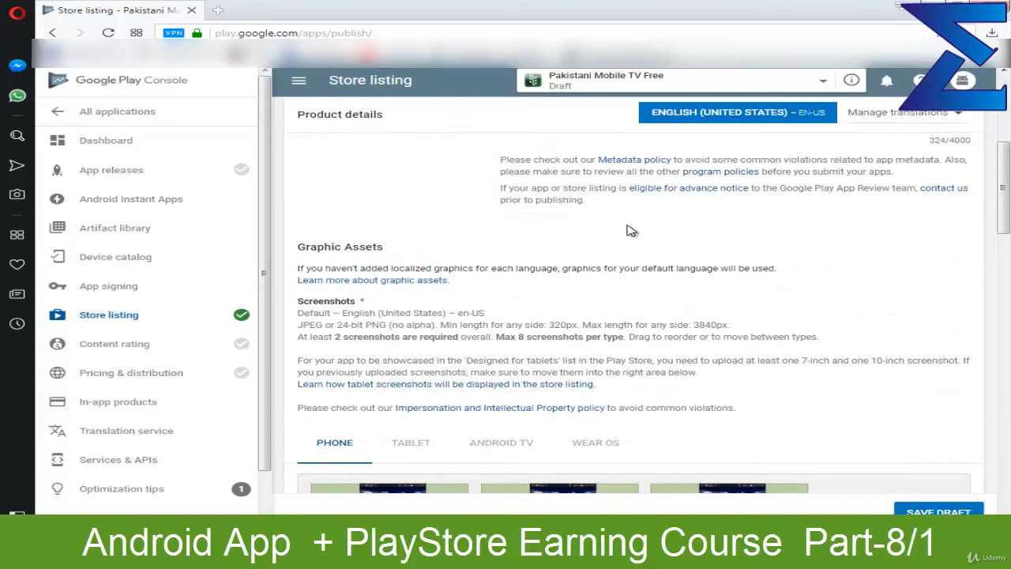
scroll(616, 355, up, 5)
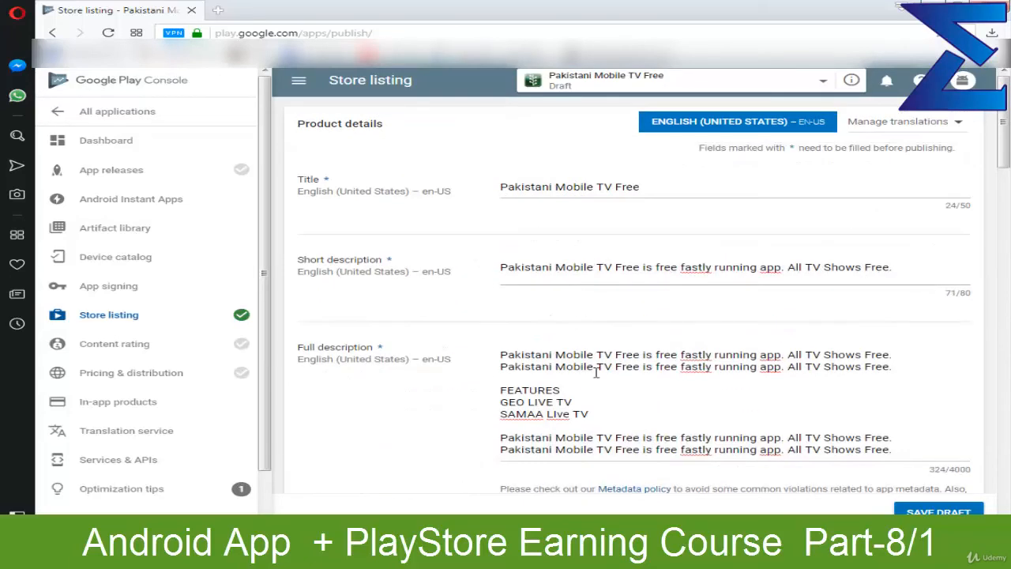
scroll(620, 374, down, 4)
scroll(618, 387, up, 4)
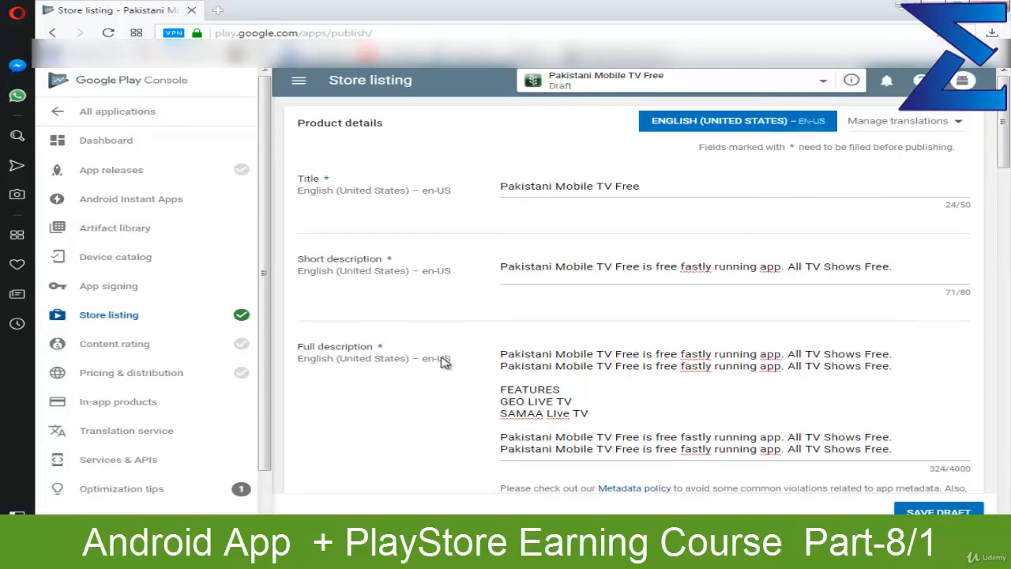
scroll(445, 361, down, 5)
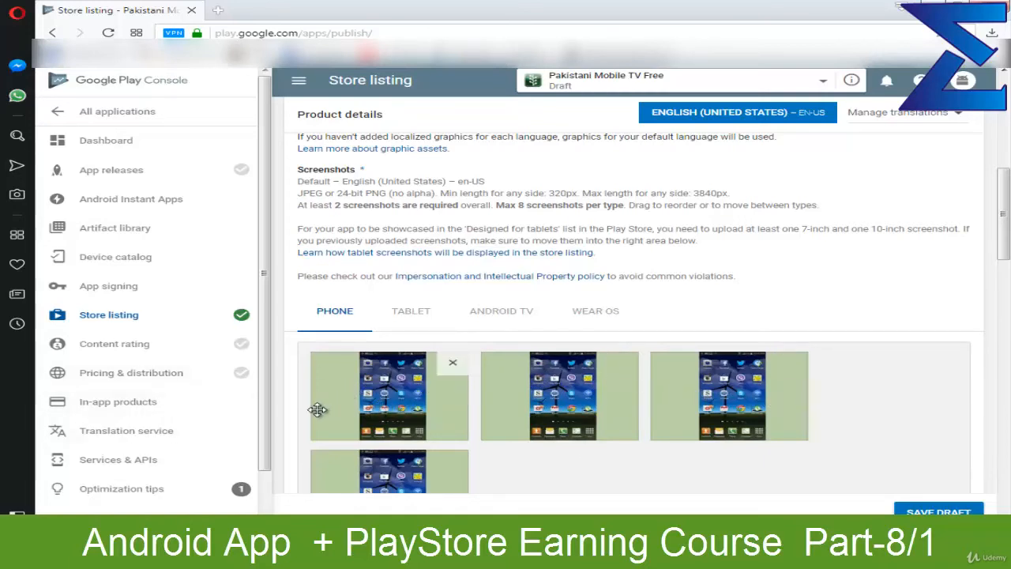
scroll(300, 390, down, 3)
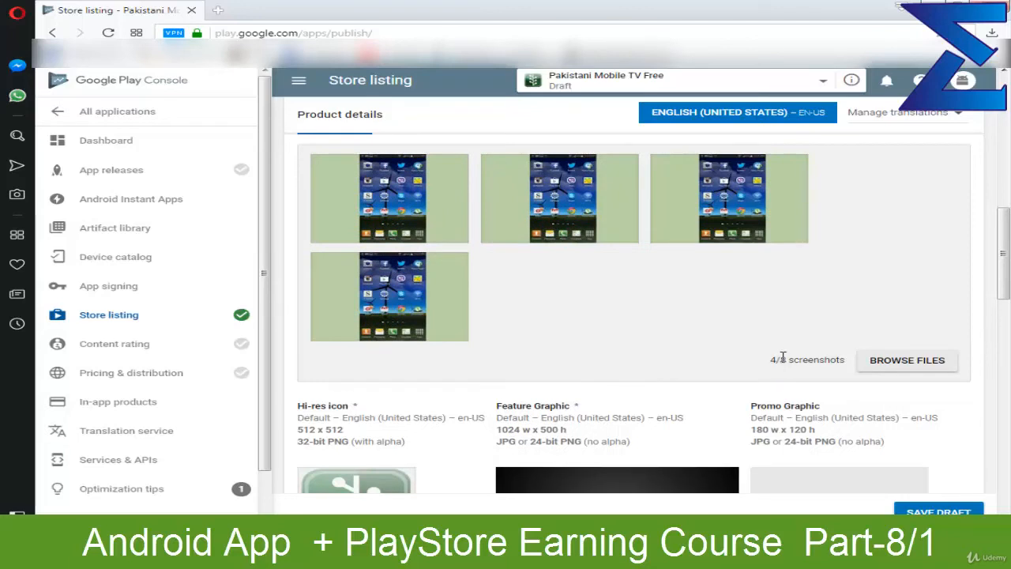
Examine the size and format requirements of the Hi-res icon, Feature Graphic and Promo Graphic.
scroll(782, 357, down, 1)
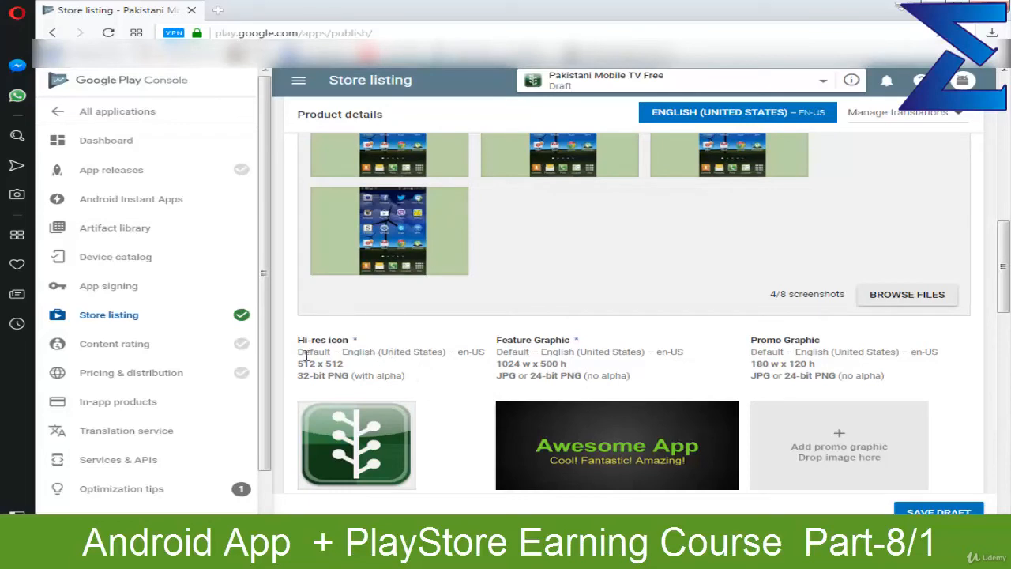
drag(305, 364, 372, 364)
click(374, 365)
drag(532, 364, 567, 364)
click(550, 380)
scroll(568, 338, down, 2)
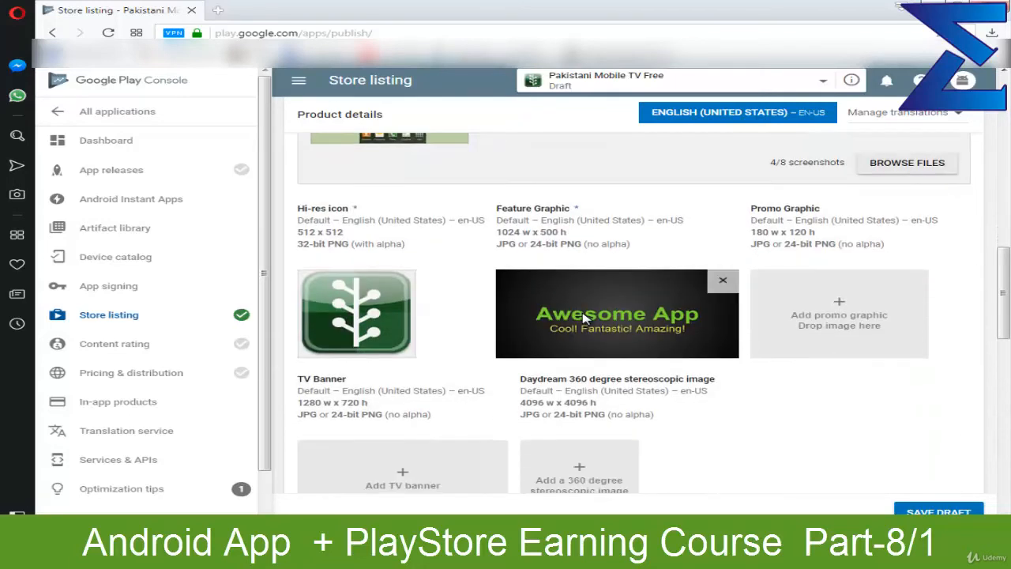
drag(508, 233, 567, 231)
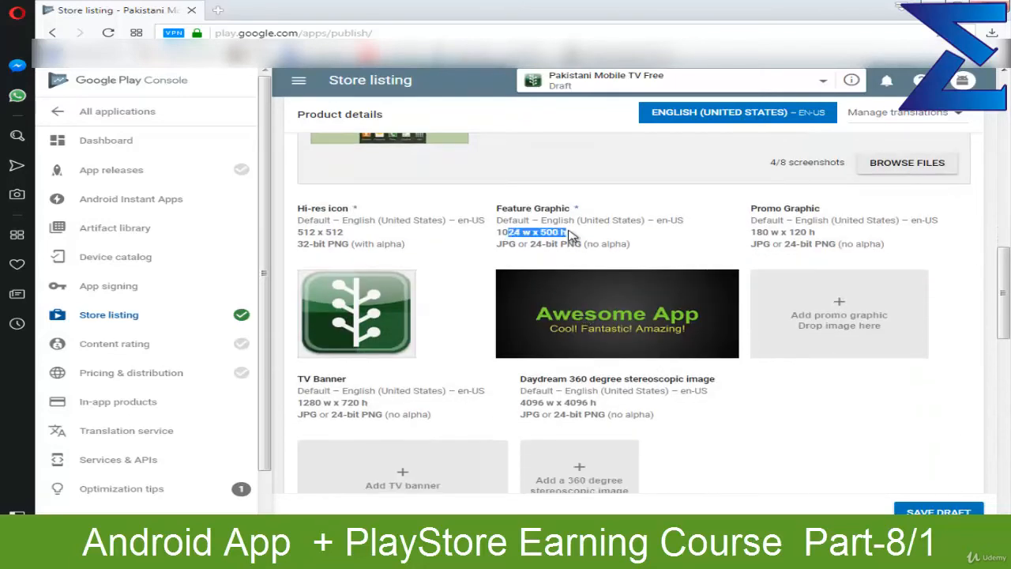
click(571, 235)
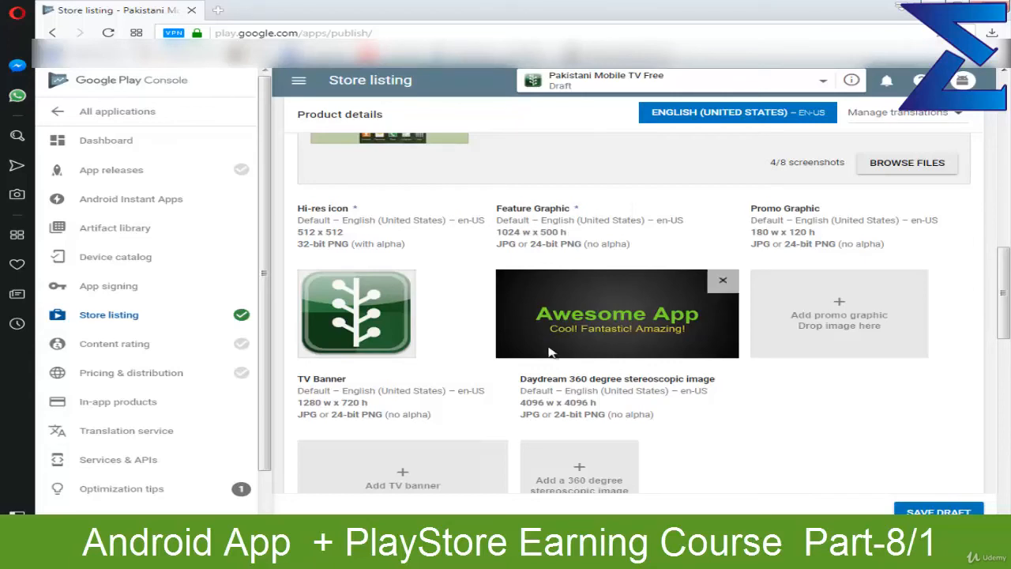
drag(601, 245, 551, 248)
click(550, 249)
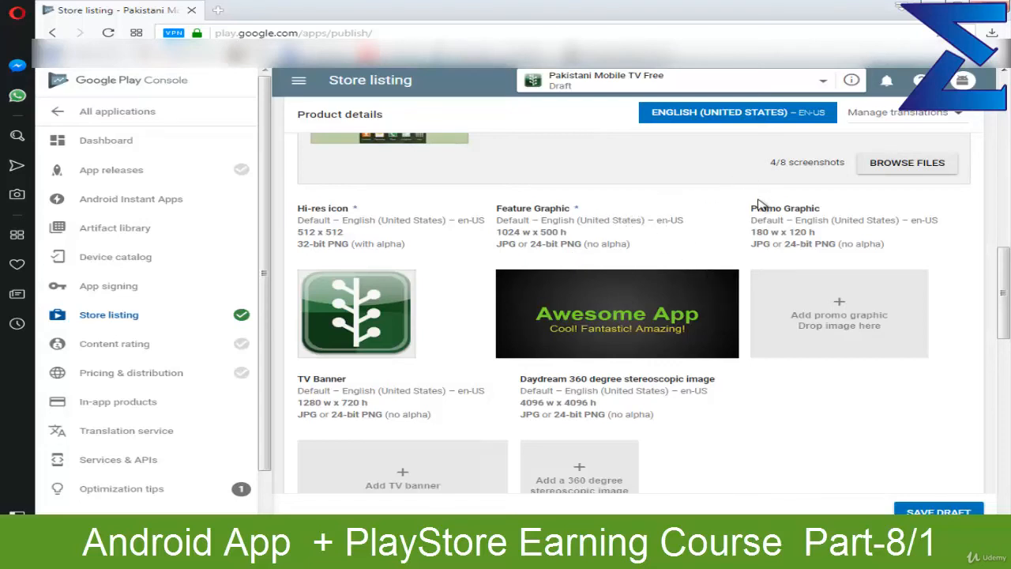
scroll(750, 207, up, 2)
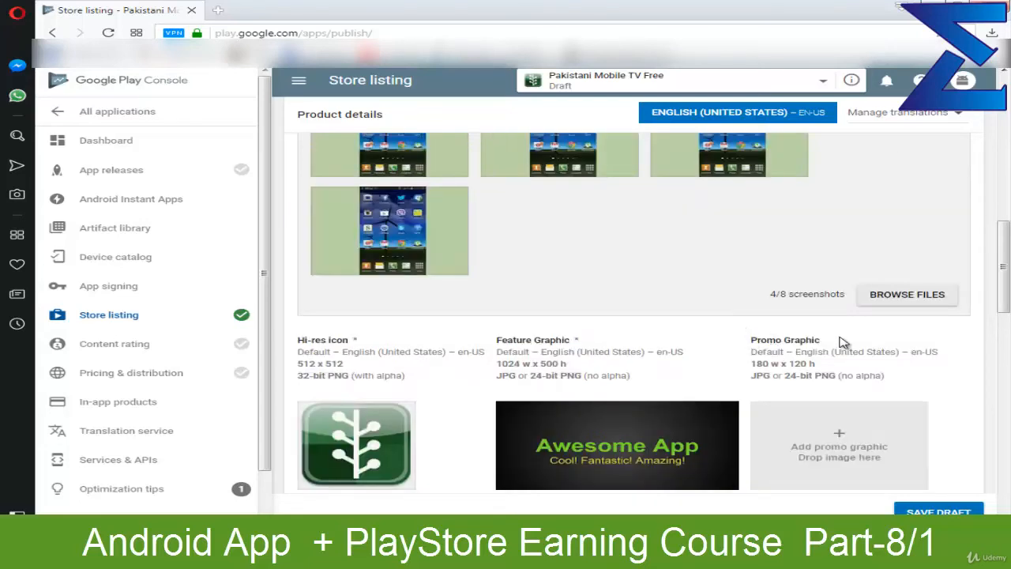
Check the TV Banner and Daydream 360 image slots and the YouTube URL field for the Promo Video.
scroll(838, 336, down, 5)
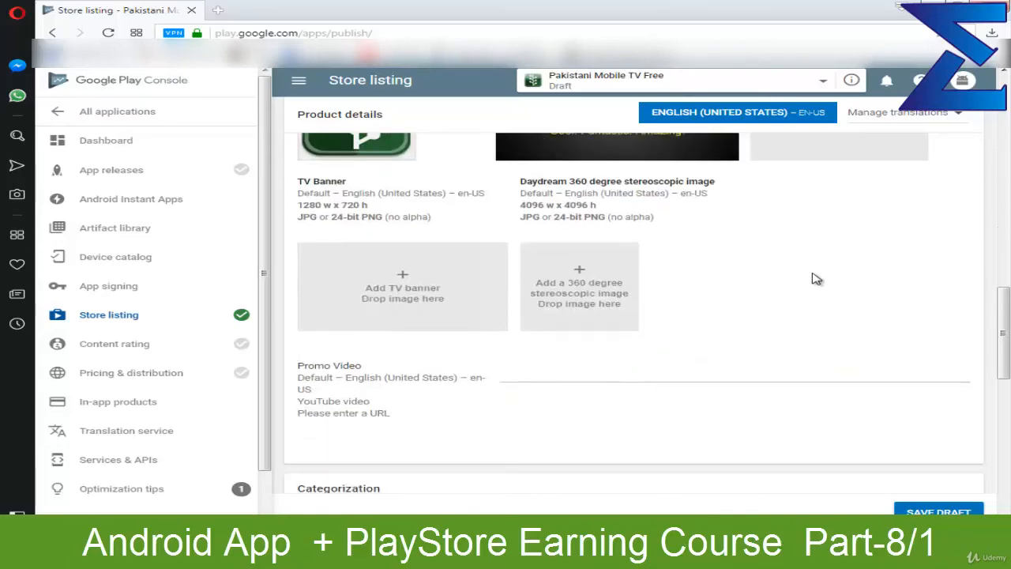
scroll(829, 230, down, 2)
click(653, 231)
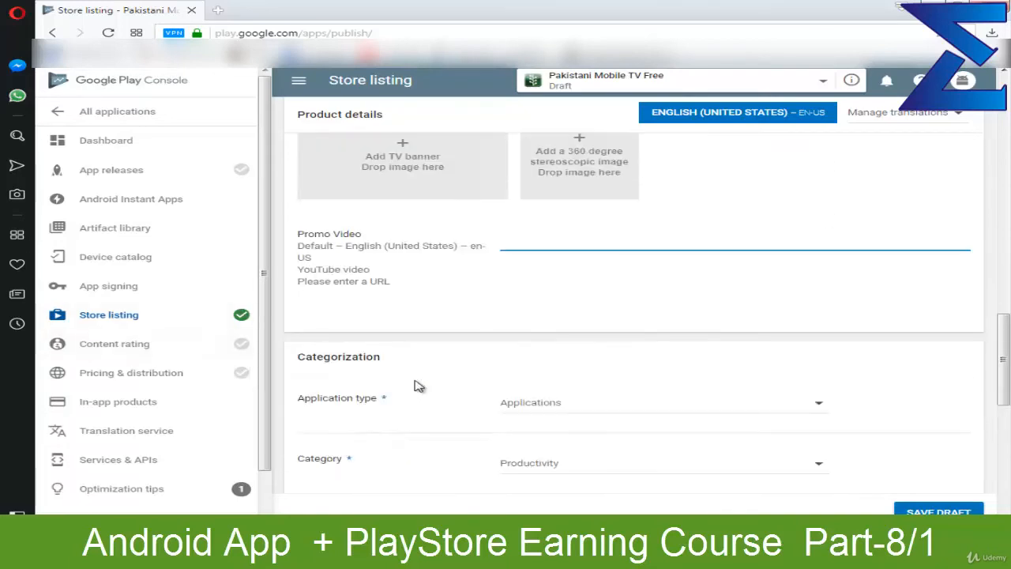
Choose Applications as the application type in the Categorization section, after viewing the available types.
scroll(316, 376, down, 1)
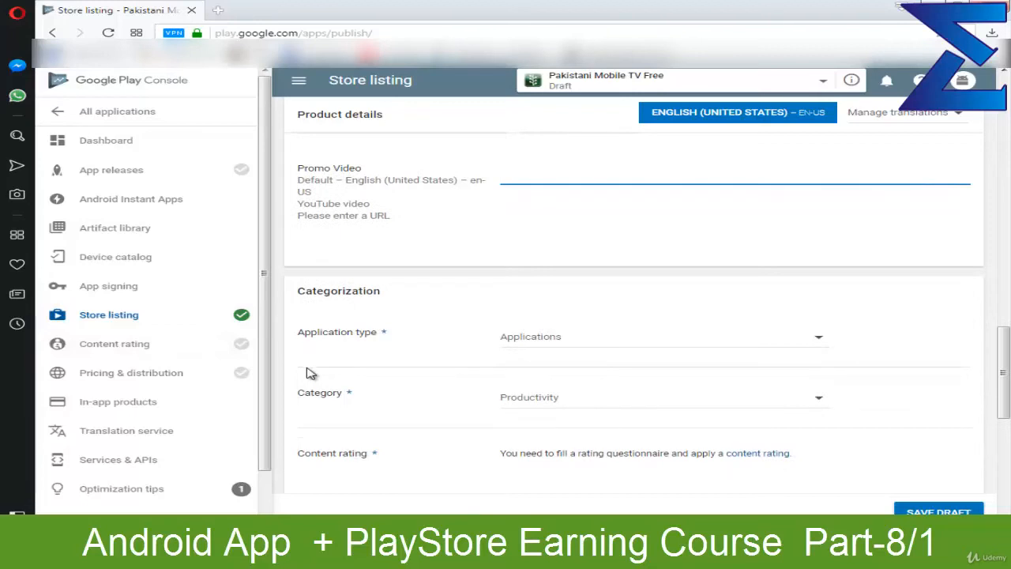
click(557, 337)
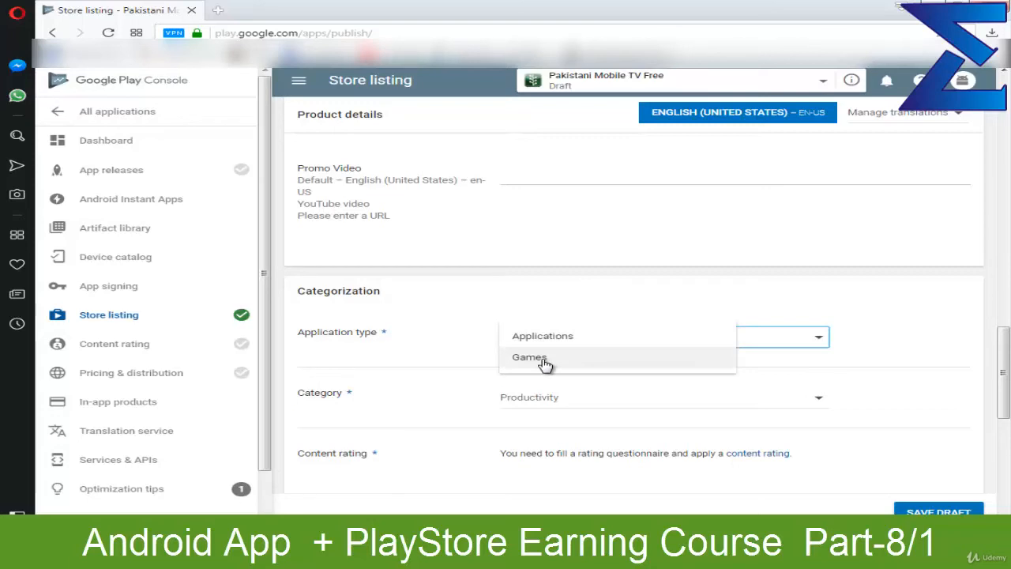
click(570, 342)
Browse the full list of app categories and set the category to News & Magazines.
scroll(437, 316, down, 1)
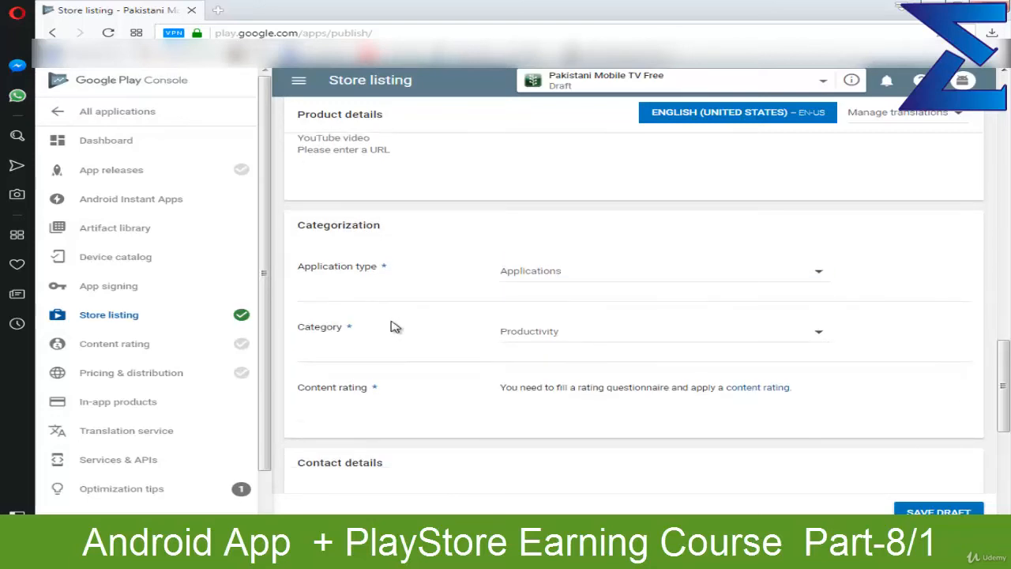
click(548, 339)
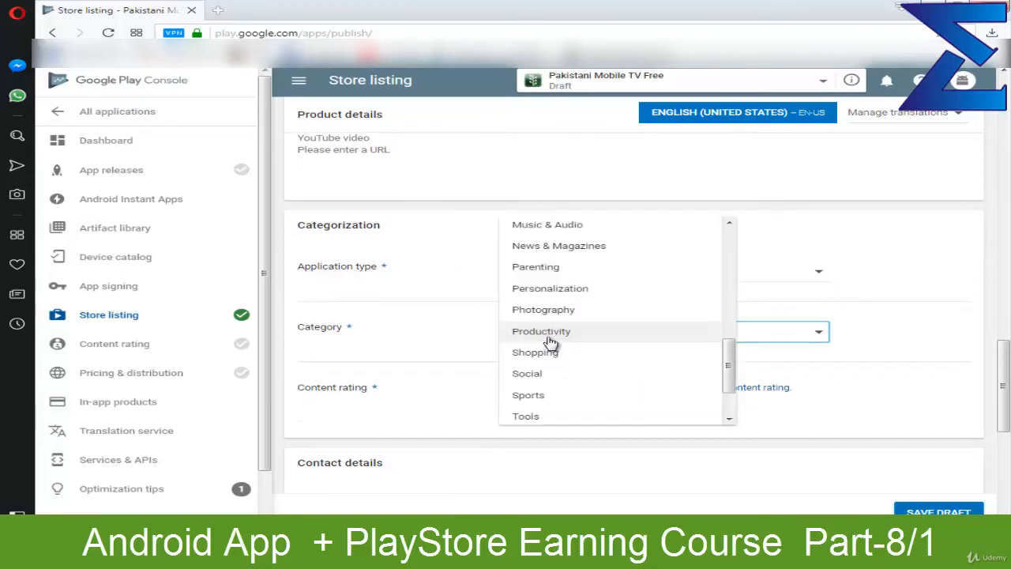
drag(727, 352, 728, 383)
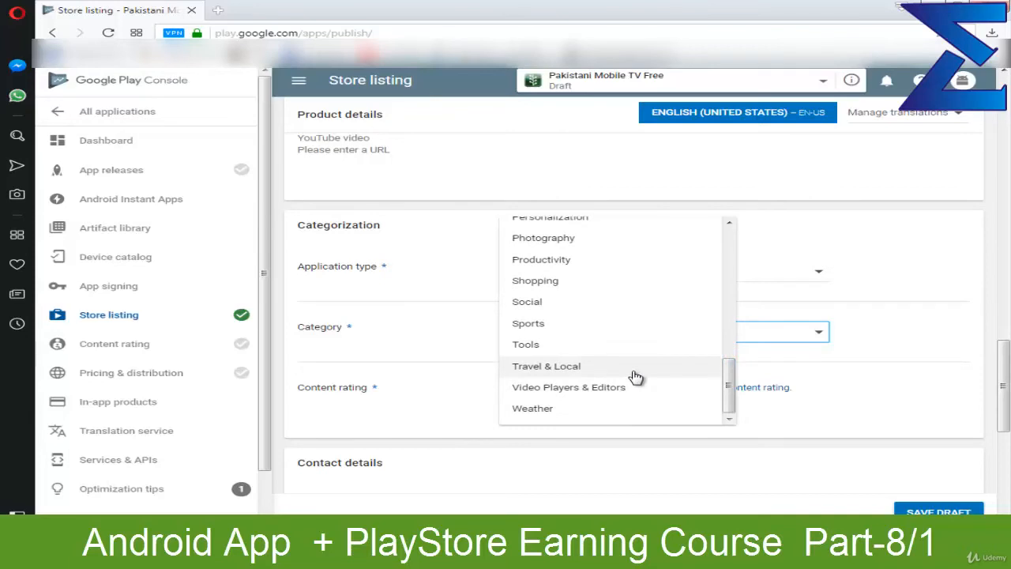
scroll(636, 376, up, 10)
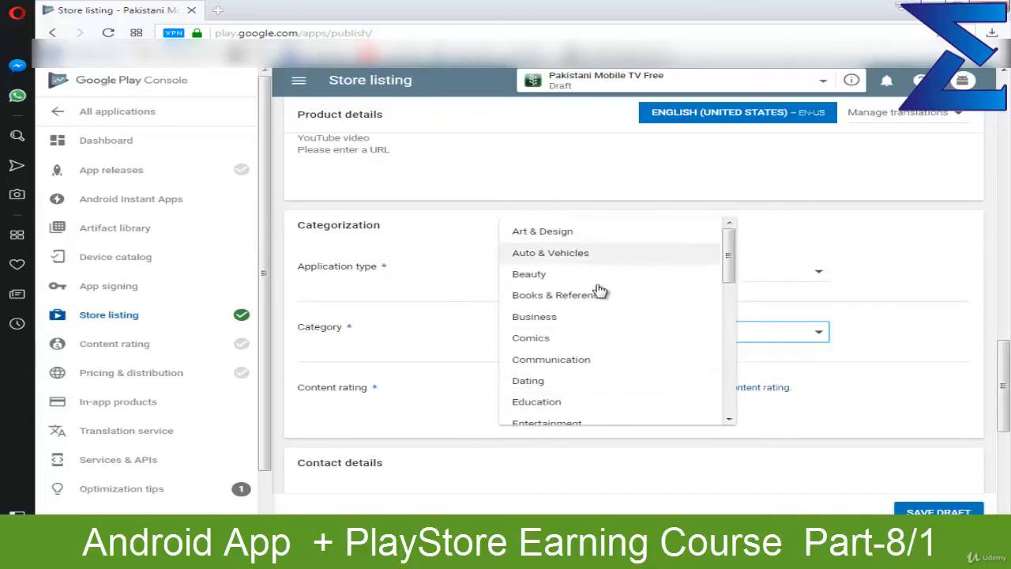
scroll(620, 326, down, 4)
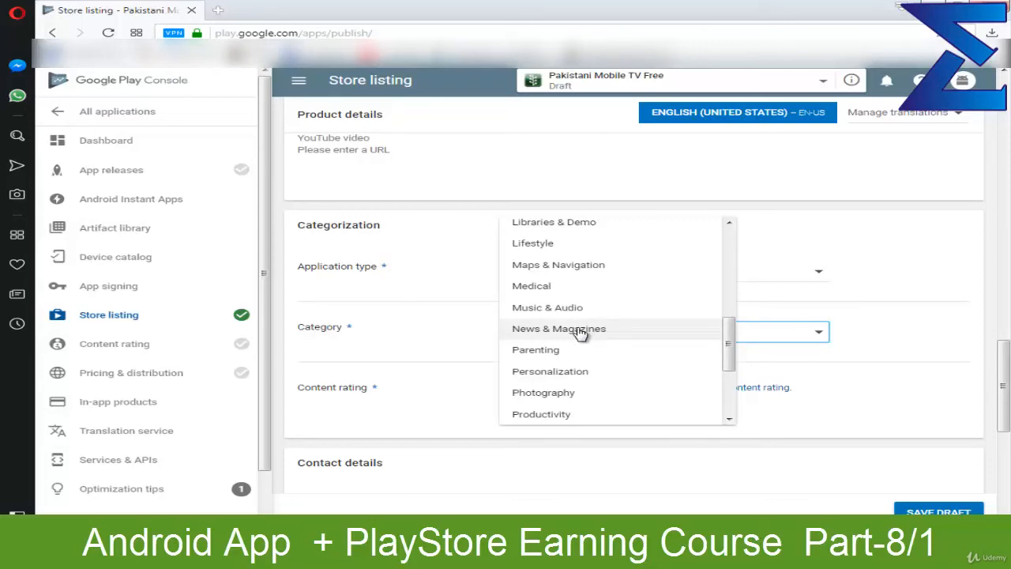
scroll(603, 313, down, 3)
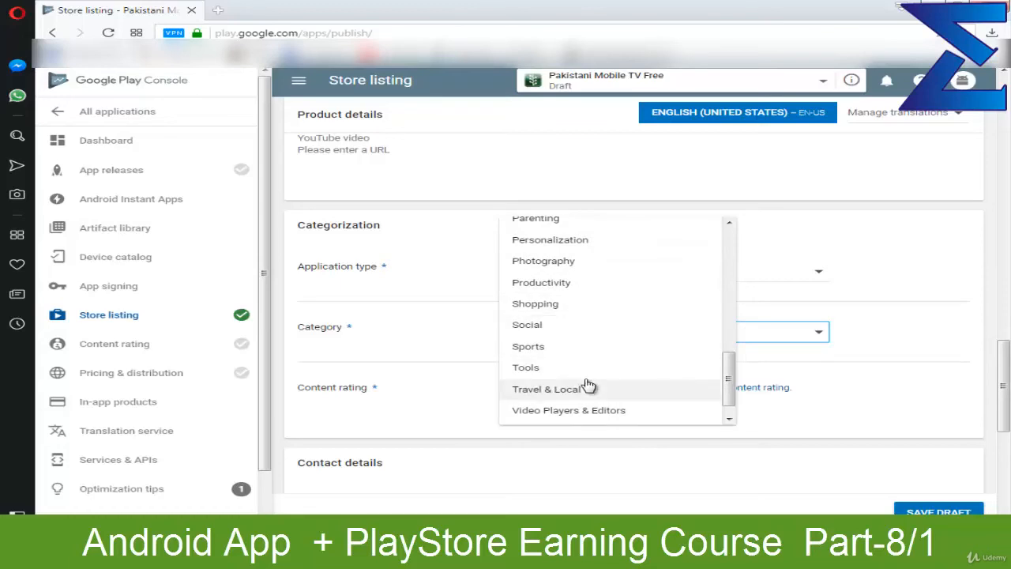
scroll(589, 386, up, 5)
scroll(605, 311, down, 2)
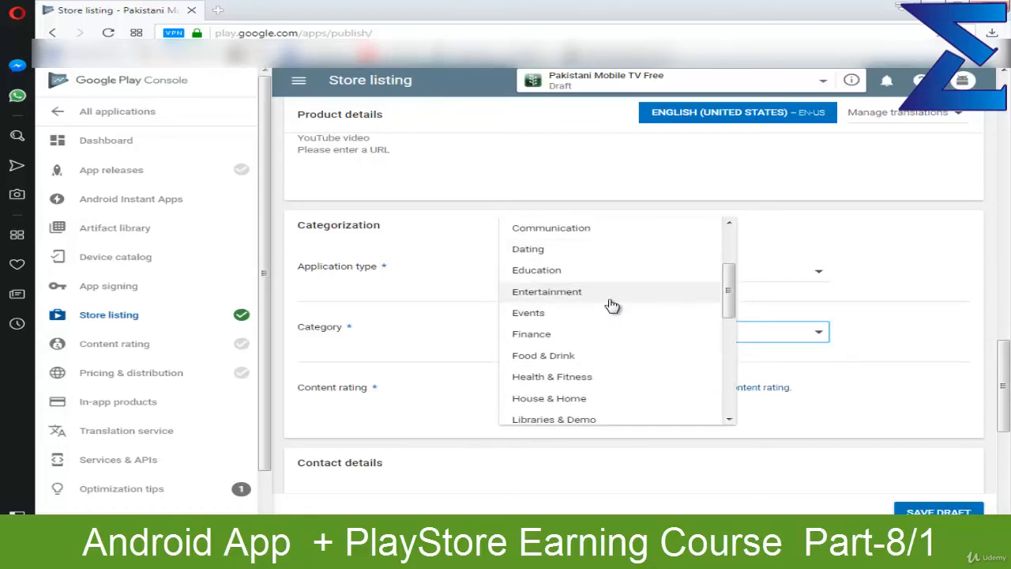
scroll(611, 306, down, 3)
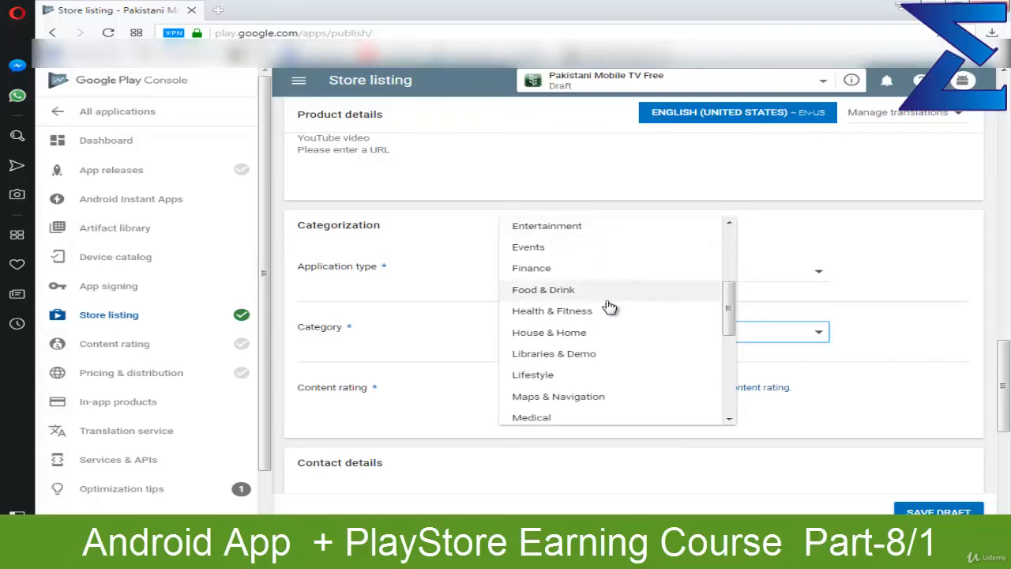
scroll(562, 308, down, 3)
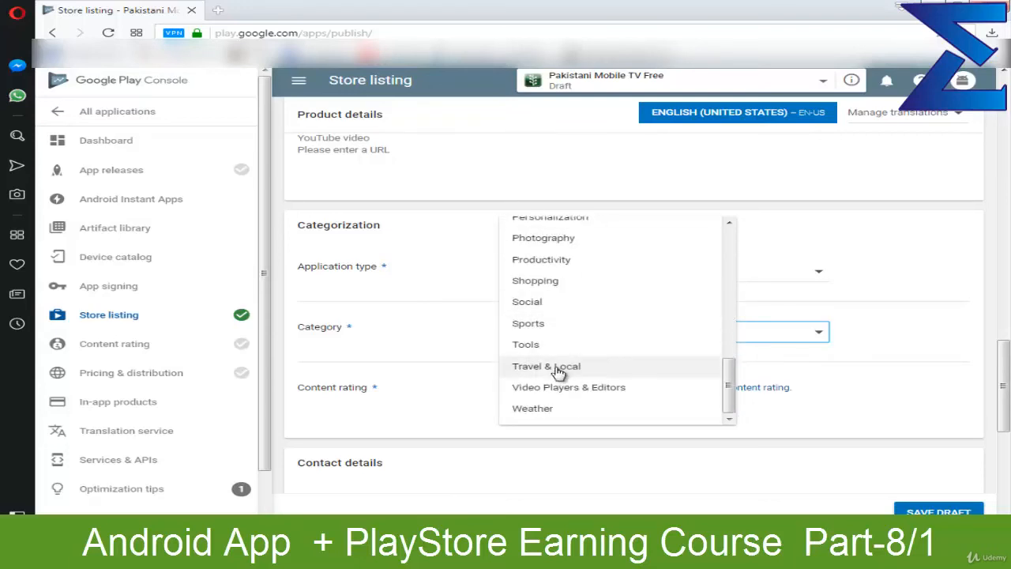
scroll(575, 401, up, 1)
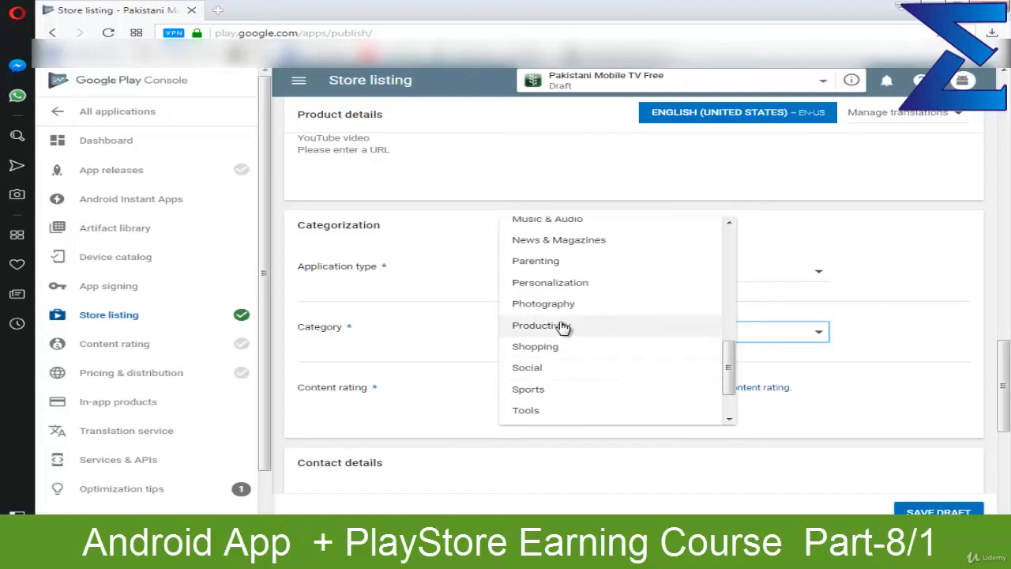
scroll(566, 324, up, 5)
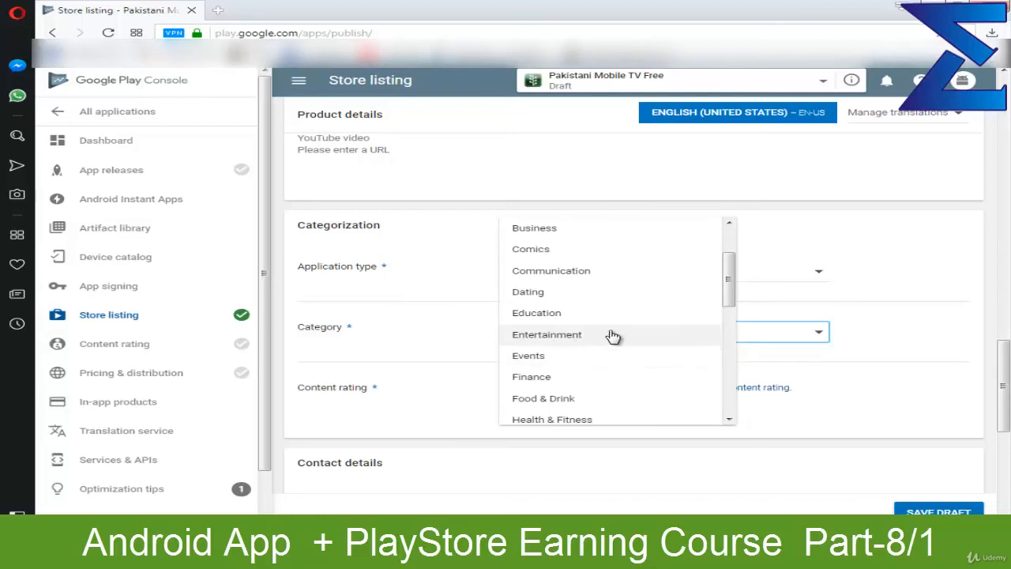
scroll(613, 337, down, 2)
scroll(613, 336, down, 1)
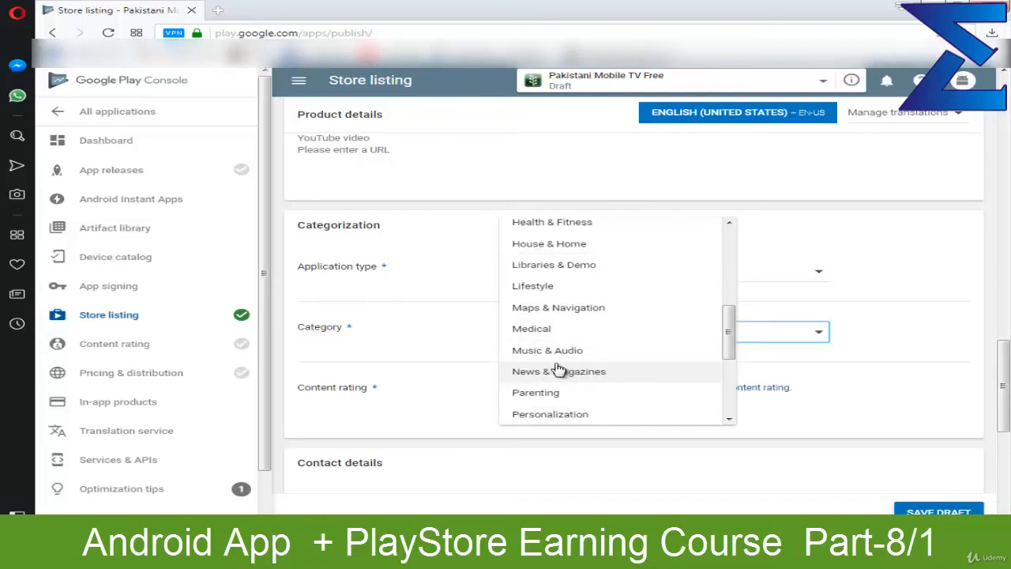
click(618, 380)
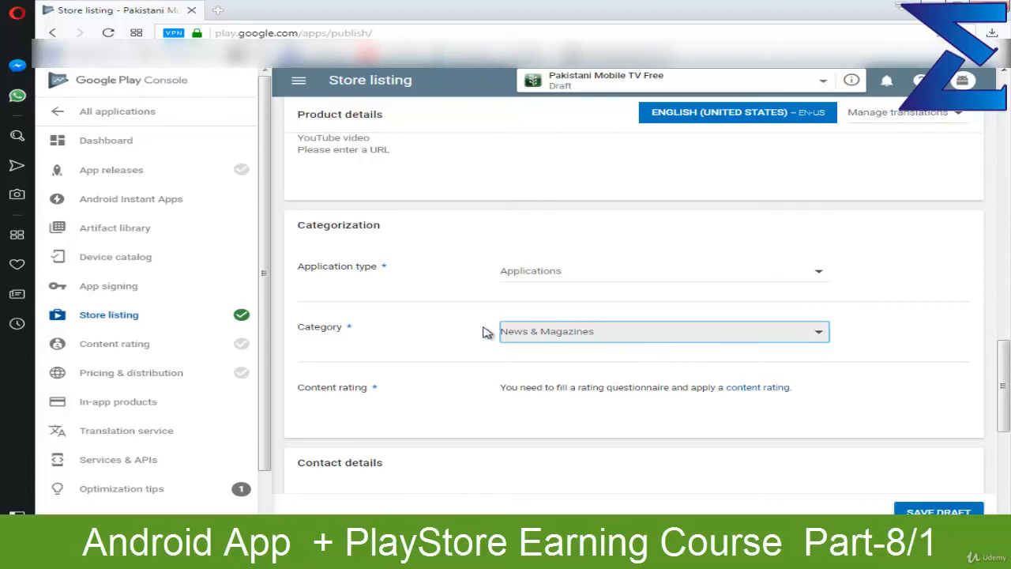
Check the Content rating requirement and the Contact details section, placing the cursor in the Website field.
scroll(672, 377, down, 1)
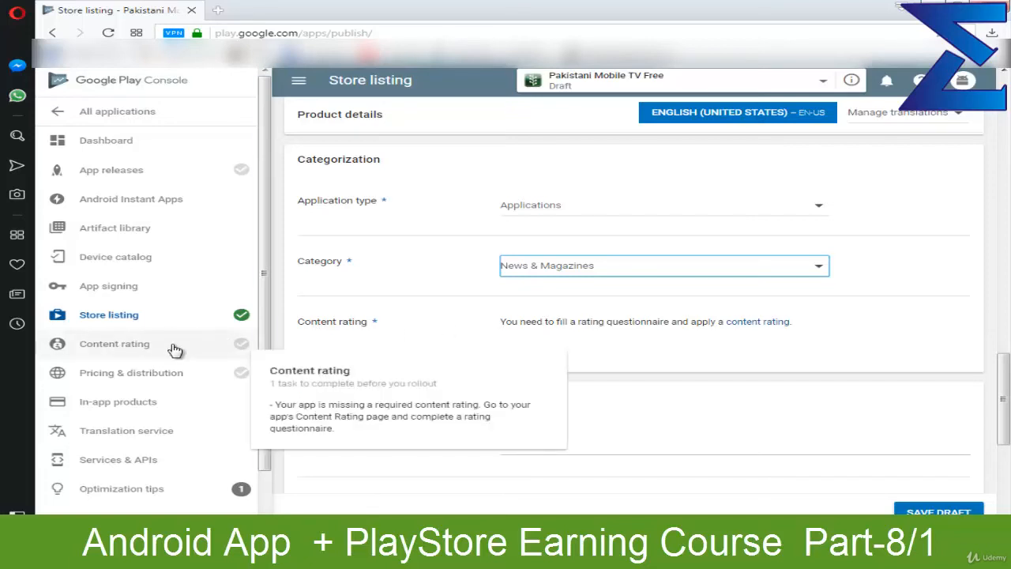
click(556, 328)
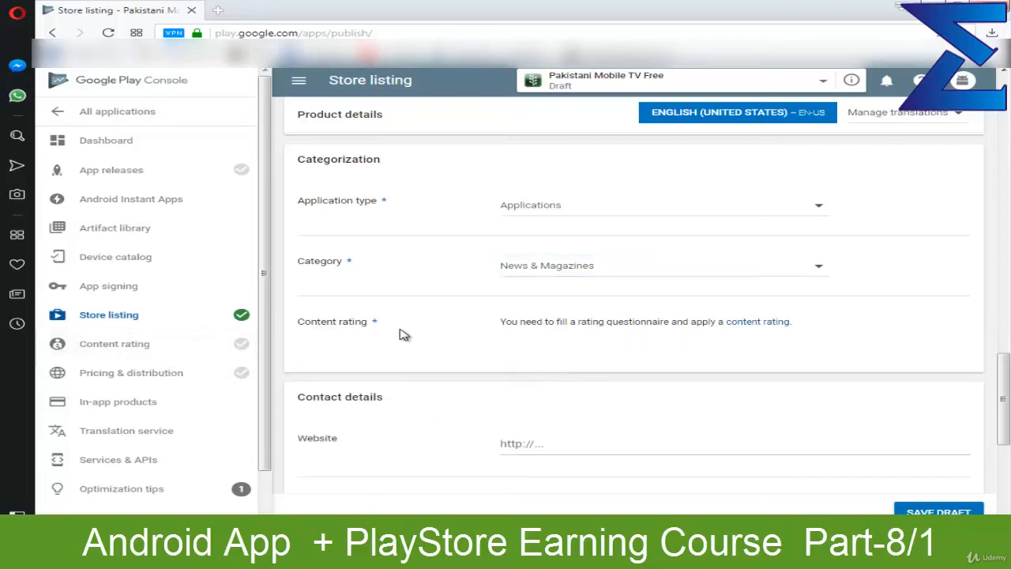
scroll(435, 307, down, 2)
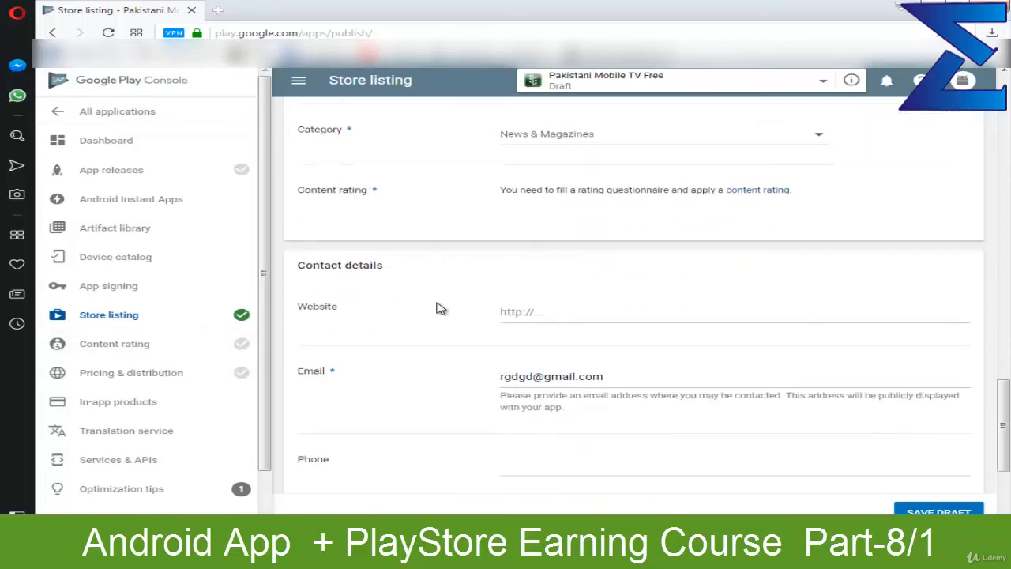
click(549, 313)
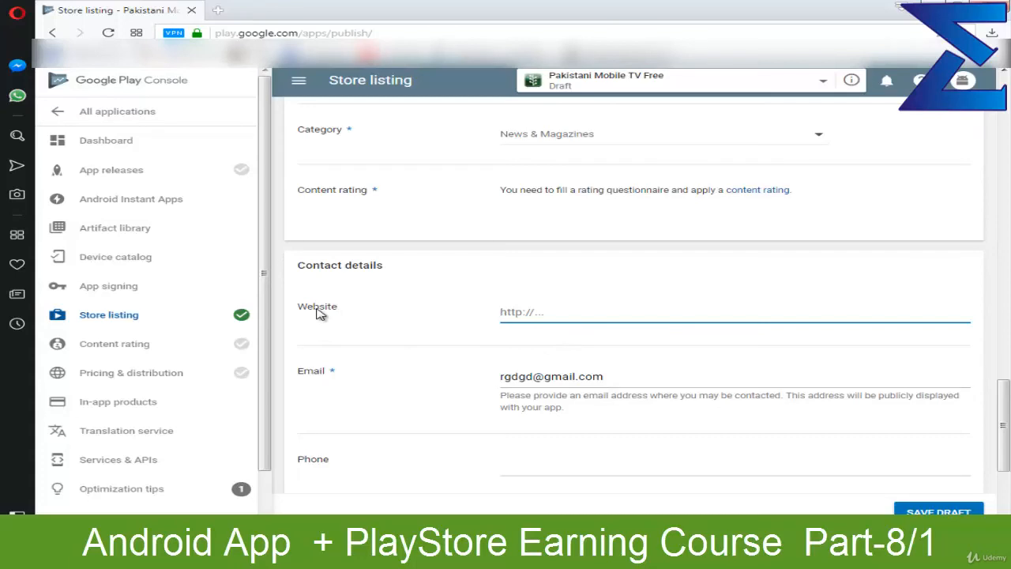
Check the Email and Phone contact fields and the Privacy Policy URL field of the store listing.
scroll(411, 288, down, 2)
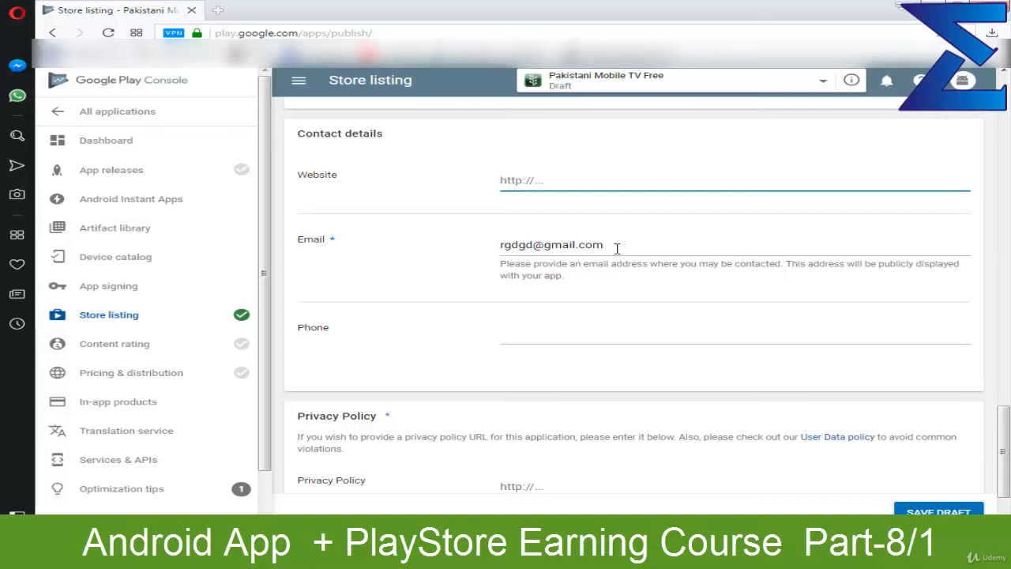
drag(603, 284, 494, 274)
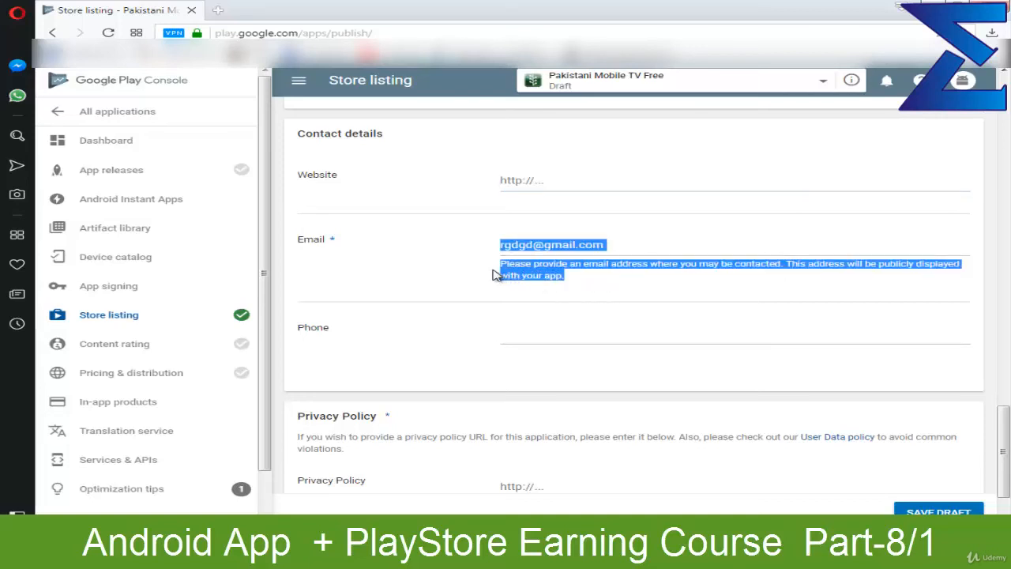
scroll(545, 235, down, 1)
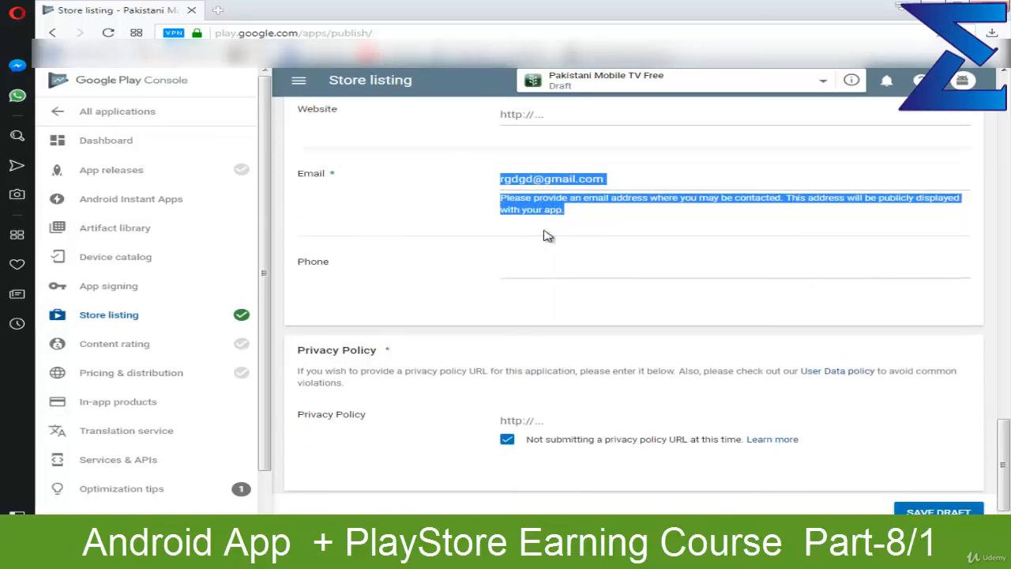
click(442, 275)
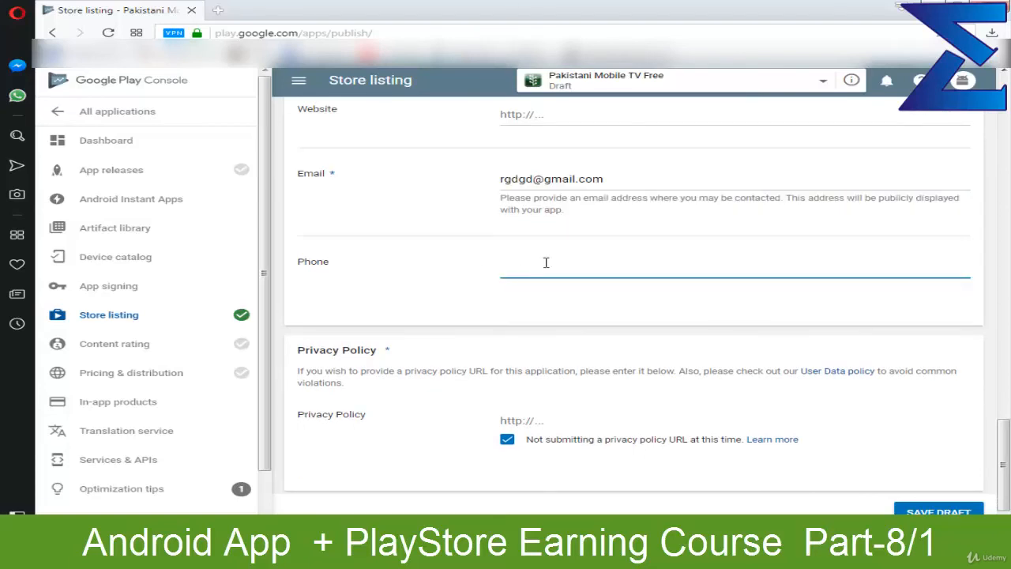
scroll(545, 262, down, 1)
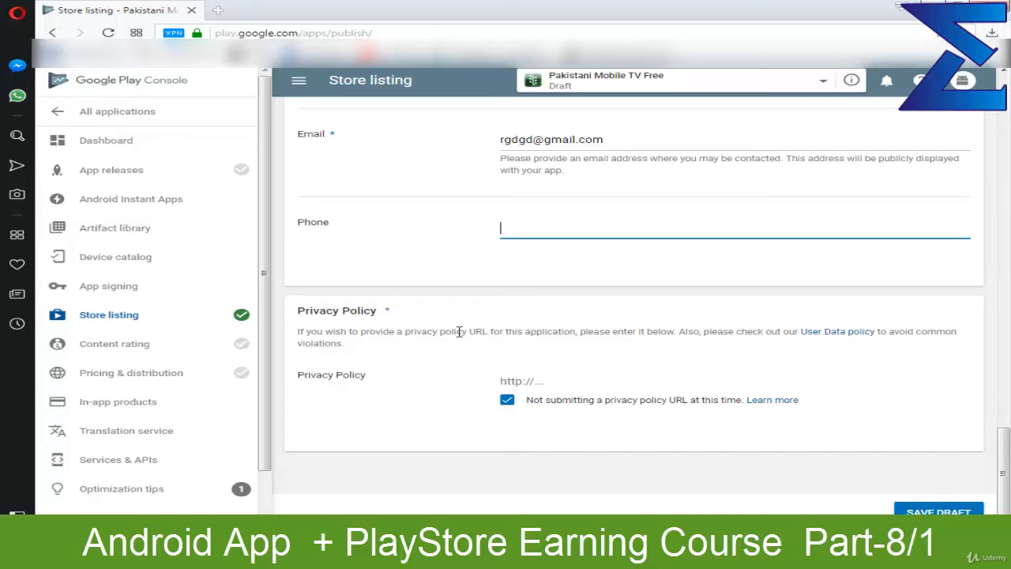
click(526, 379)
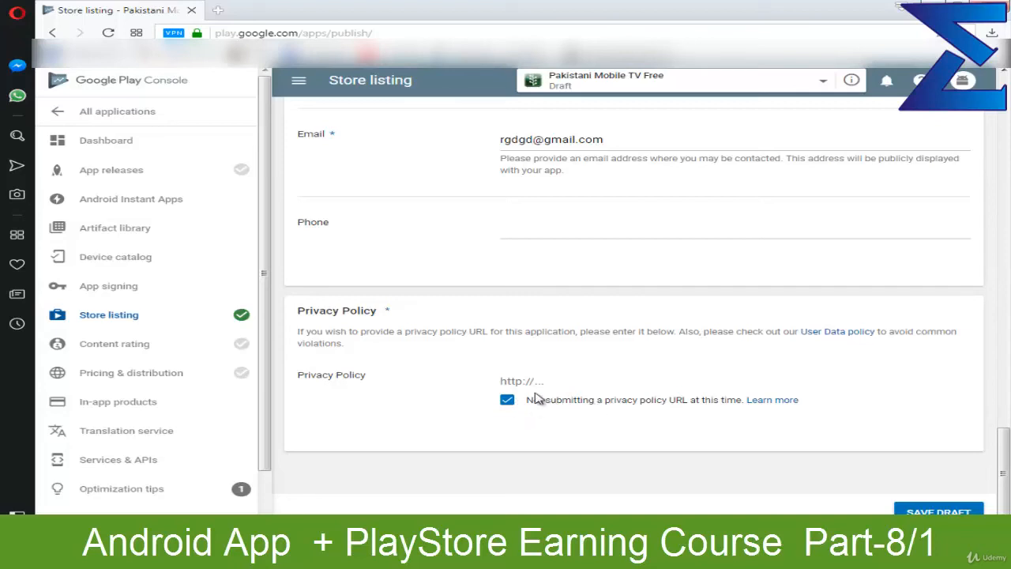
Review the whole store listing from the product details through the graphics to the Privacy Policy section.
scroll(417, 324, up, 15)
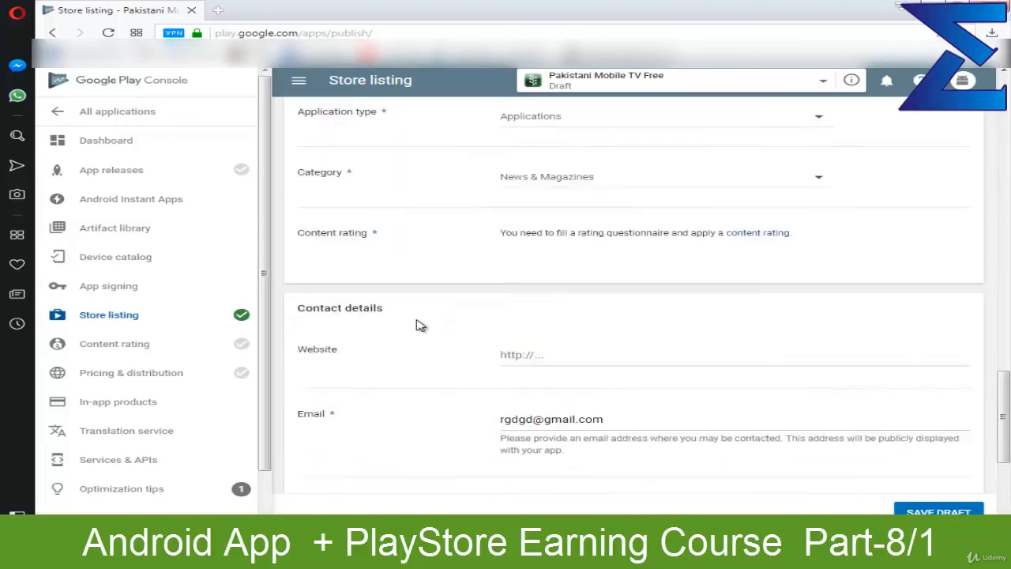
scroll(419, 327, up, 2)
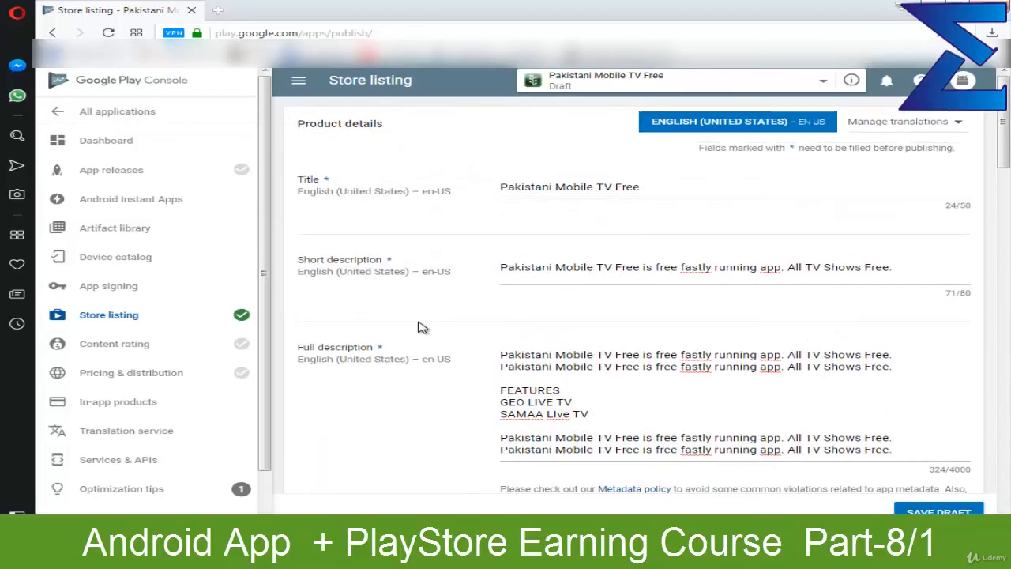
scroll(421, 327, down, 10)
scroll(421, 327, down, 12)
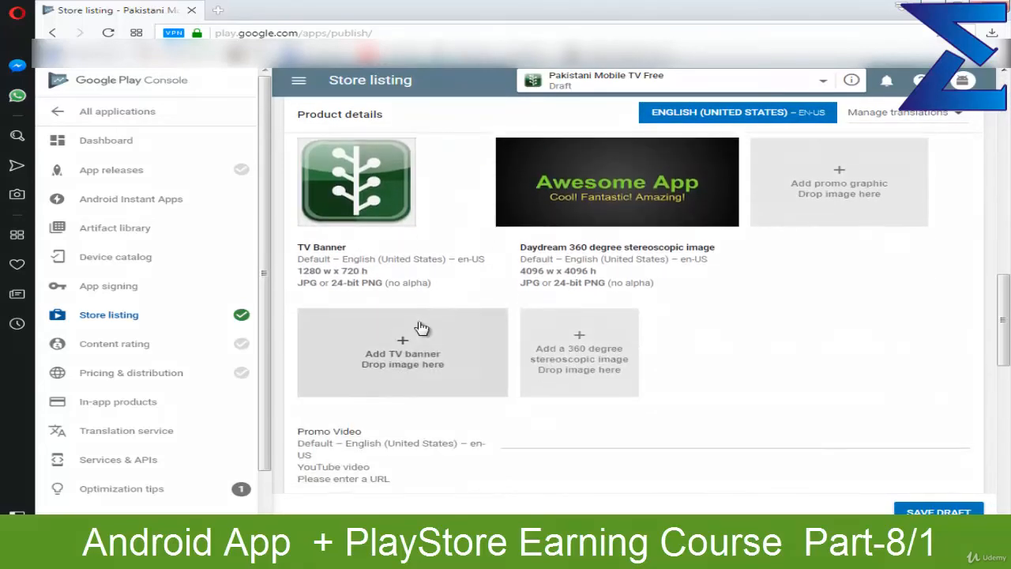
scroll(420, 327, down, 3)
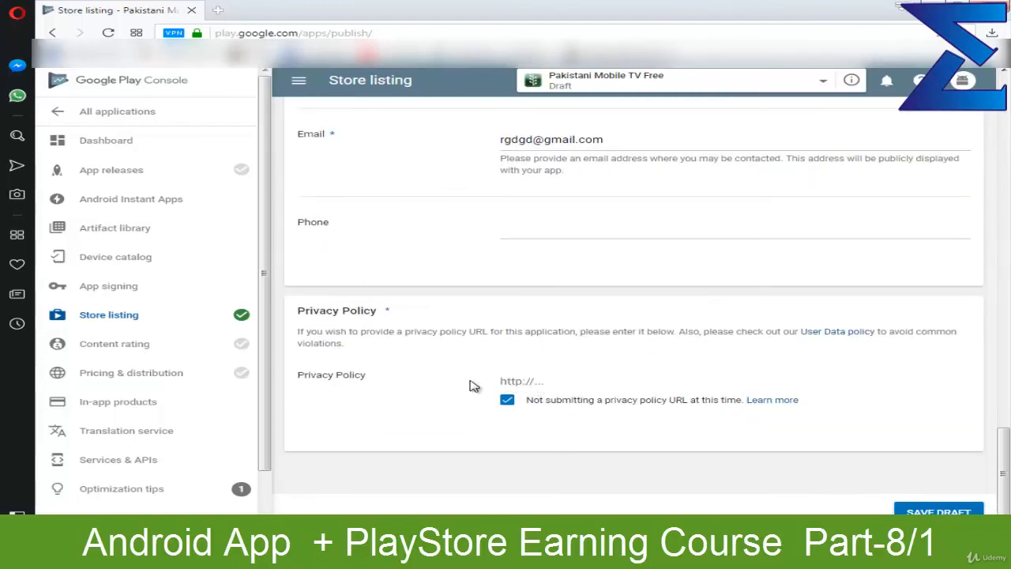
double_click(417, 333)
click(449, 332)
double_click(452, 332)
Run a web search for the "Feature Graphic" label found in the listing's Graphic Assets section.
scroll(676, 382, up, 15)
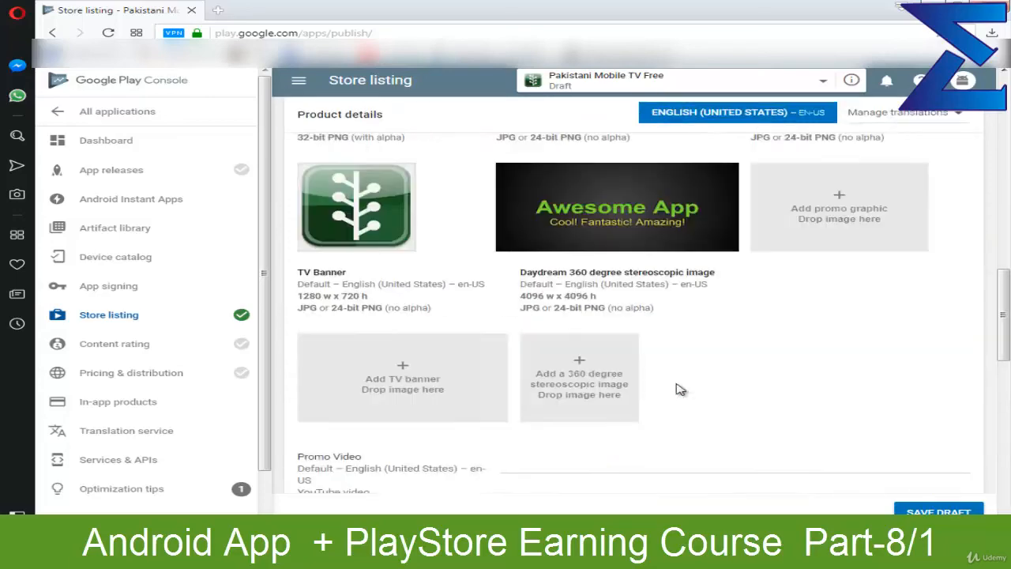
scroll(677, 382, up, 1)
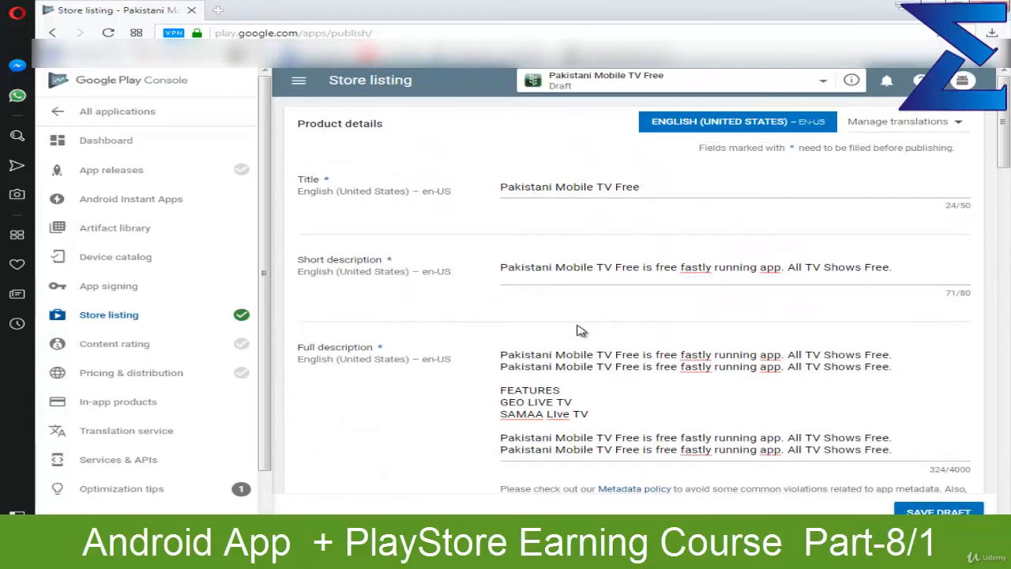
scroll(577, 328, down, 5)
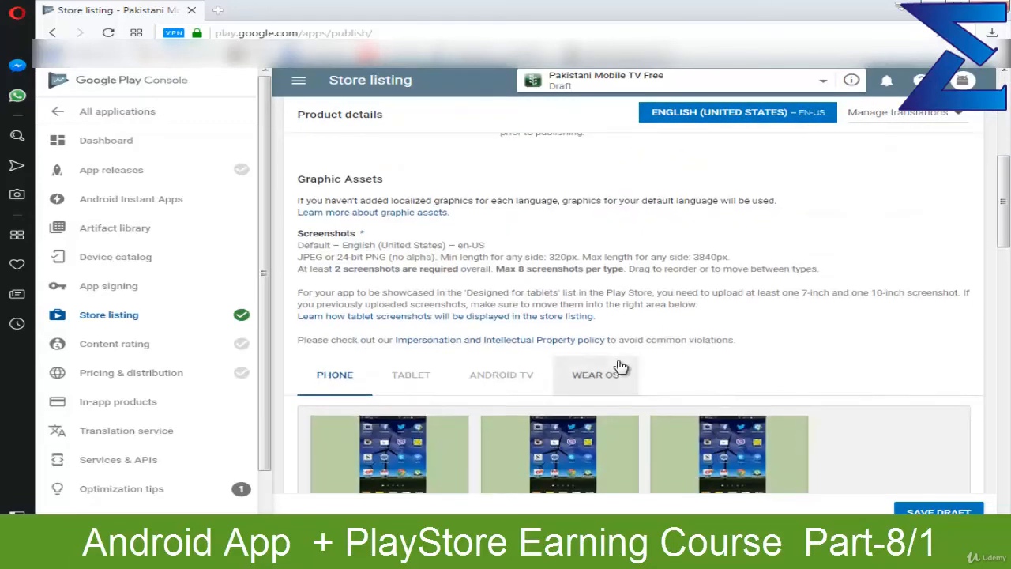
scroll(608, 355, down, 4)
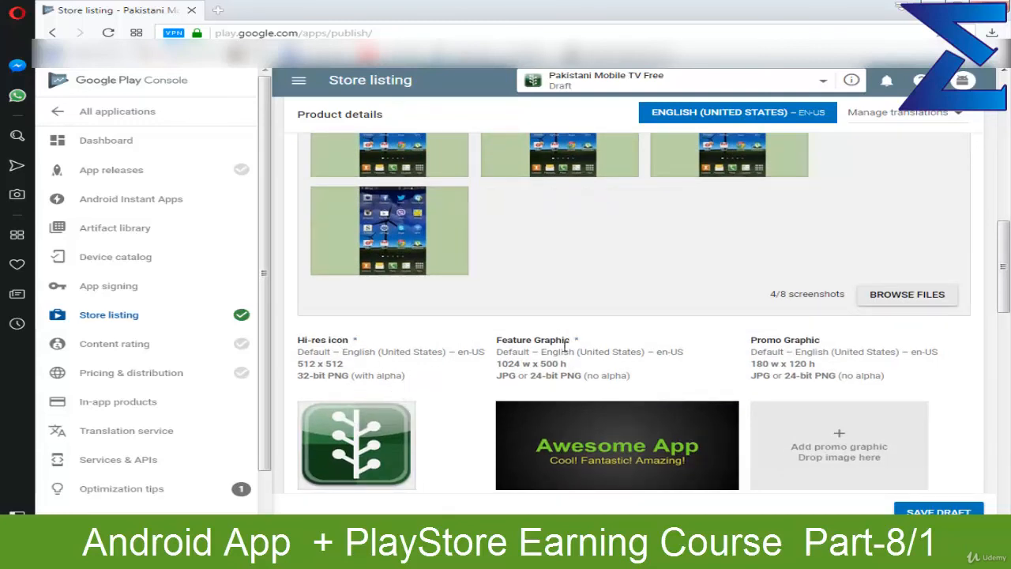
scroll(543, 324, down, 1)
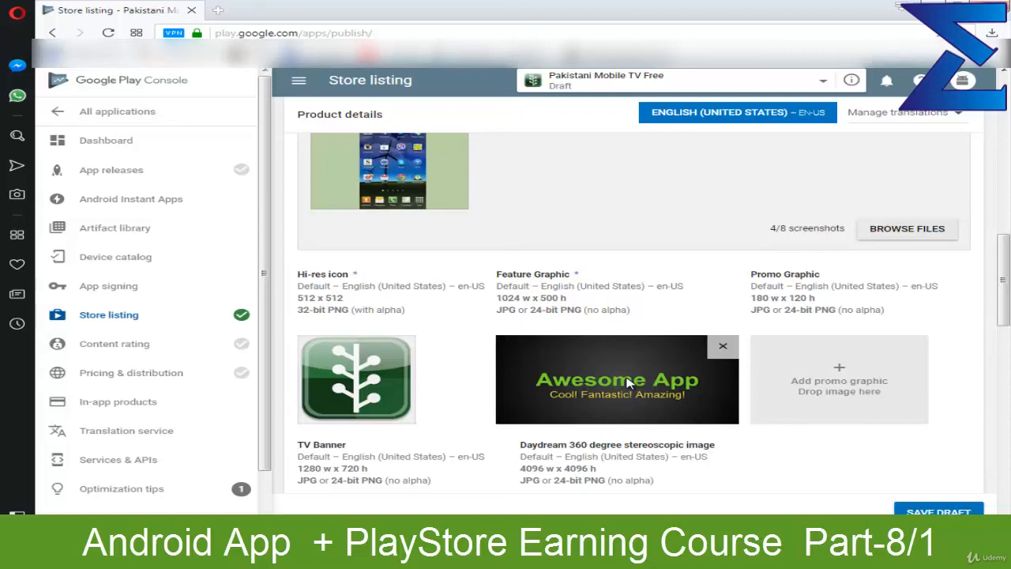
key(ctrl+t)
double_click(551, 274)
click(497, 276)
drag(498, 274, 567, 274)
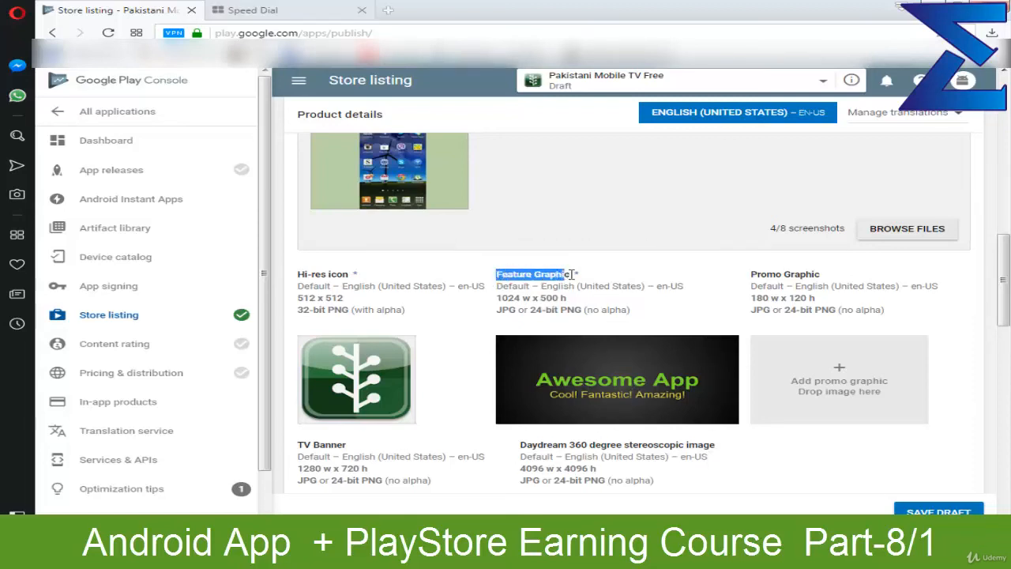
right_click(573, 274)
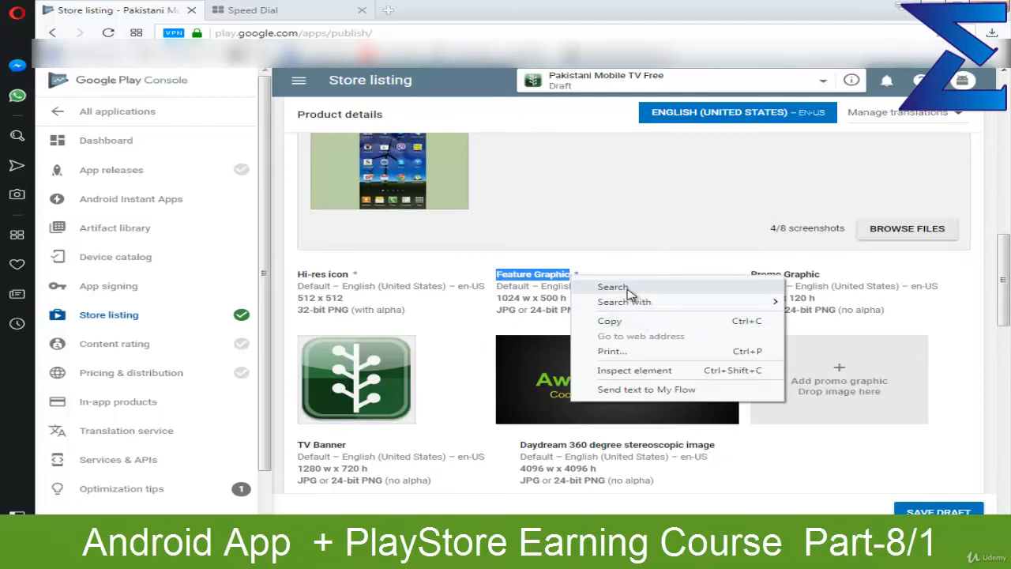
click(632, 289)
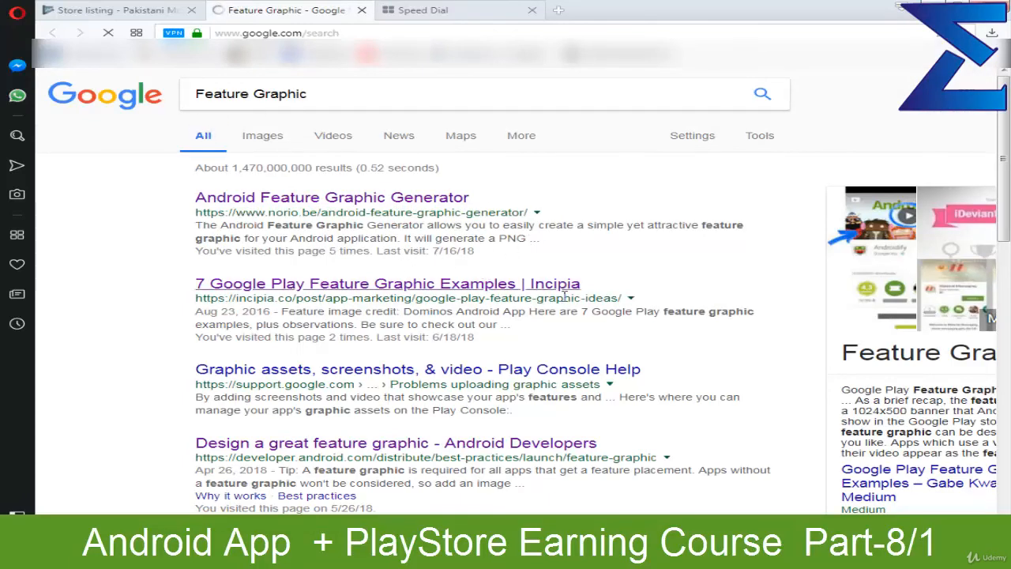
Open the Android Feature Graphic Generator from the search results and set the graphic's title text to TV.
scroll(577, 254, down, 3)
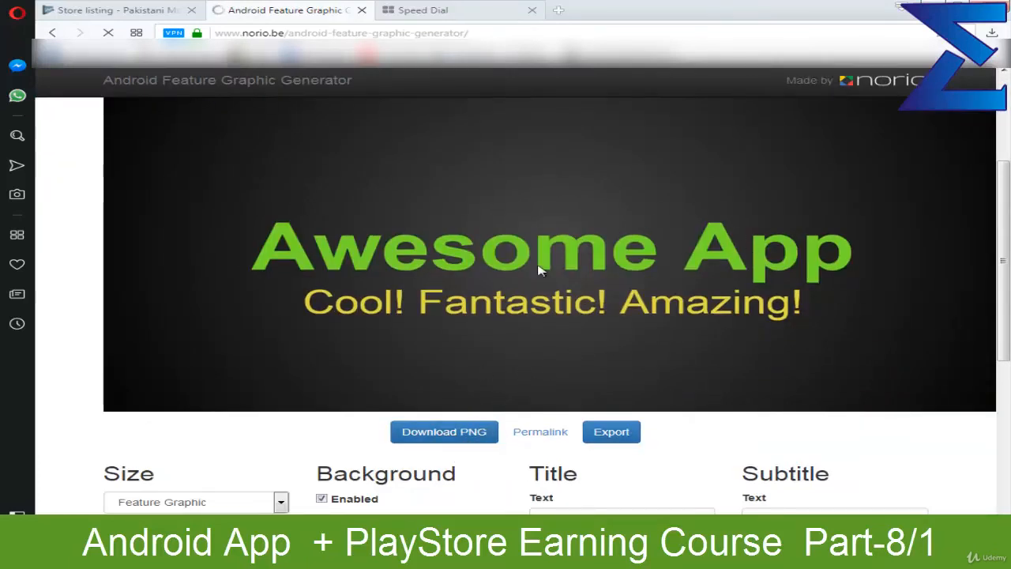
scroll(529, 276, down, 2)
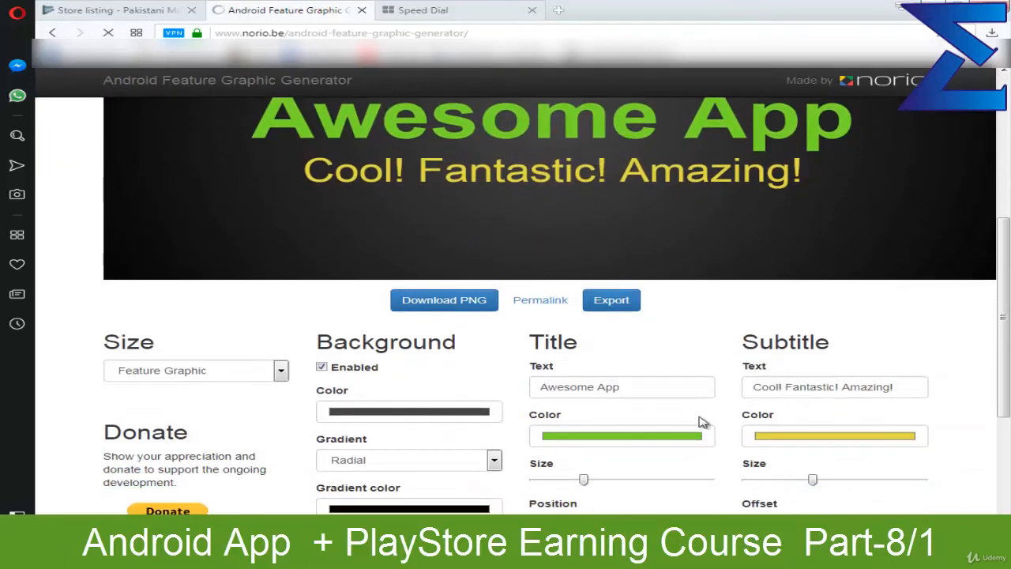
drag(651, 387, 462, 390)
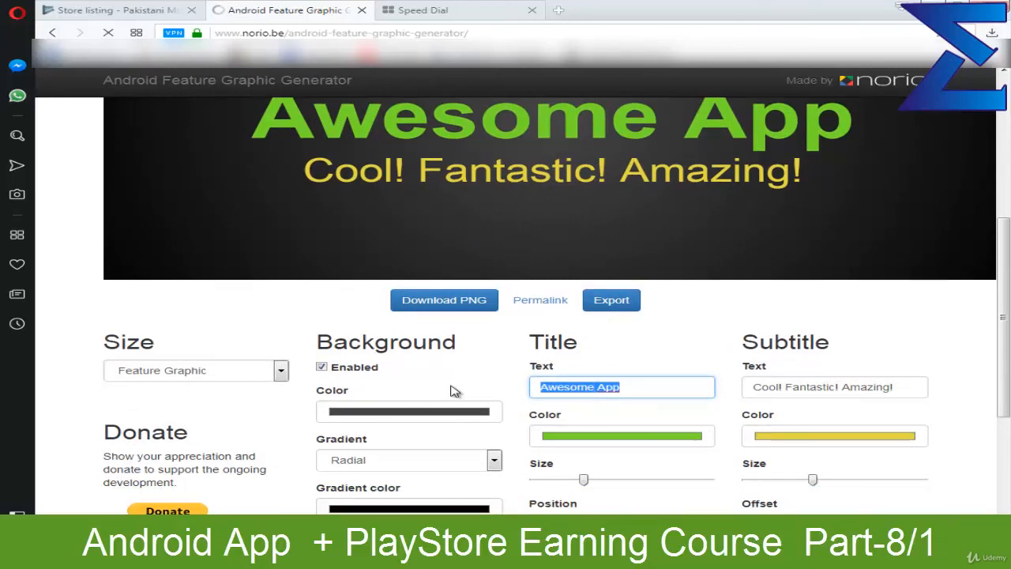
text(TV)
scroll(553, 271, up, 4)
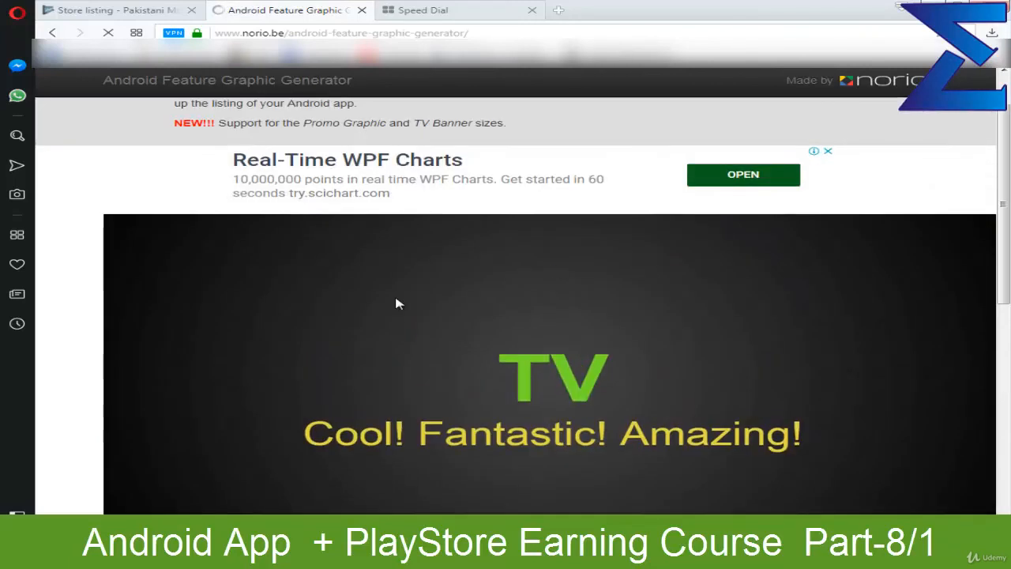
scroll(581, 289, down, 4)
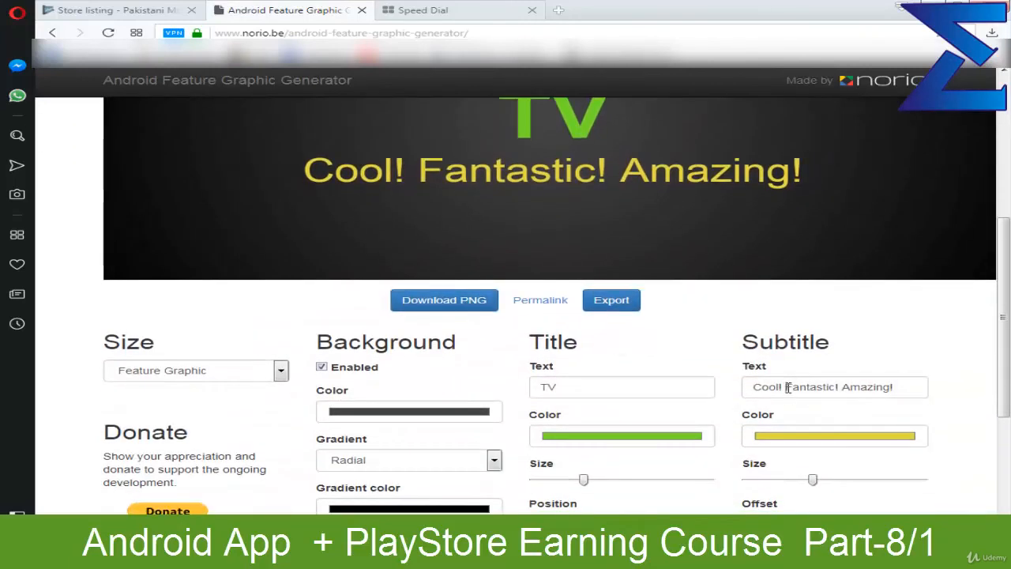
Set the graphic's background color to dark blue (RGB 30, 87, 106), leaving the subtitle text as is.
triple_click(788, 387)
click(512, 335)
click(409, 424)
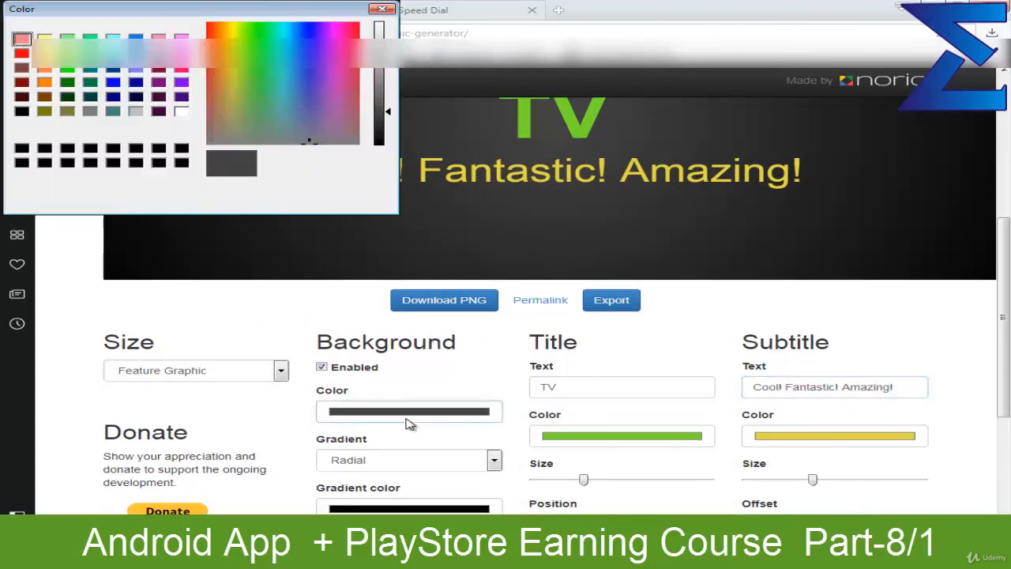
click(286, 78)
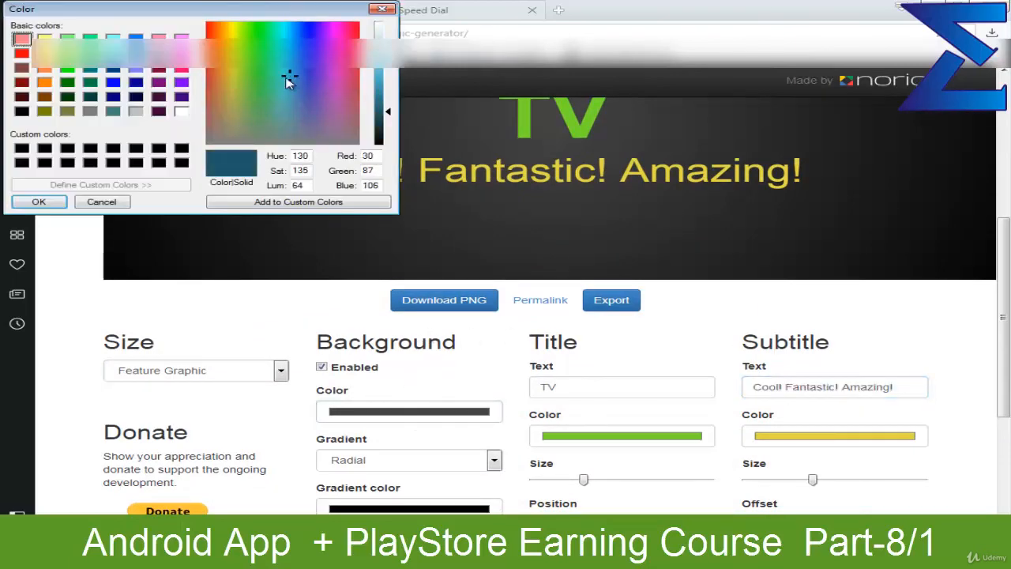
click(27, 203)
Try to change the background's gradient color by choosing a green hue from the spectrum.
scroll(181, 282, down, 2)
click(388, 371)
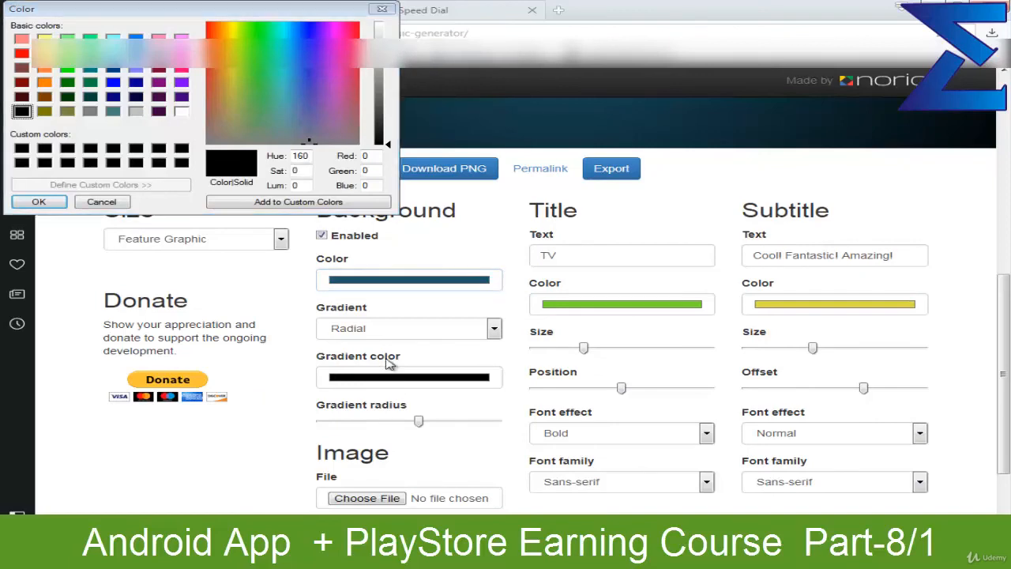
click(265, 49)
click(32, 201)
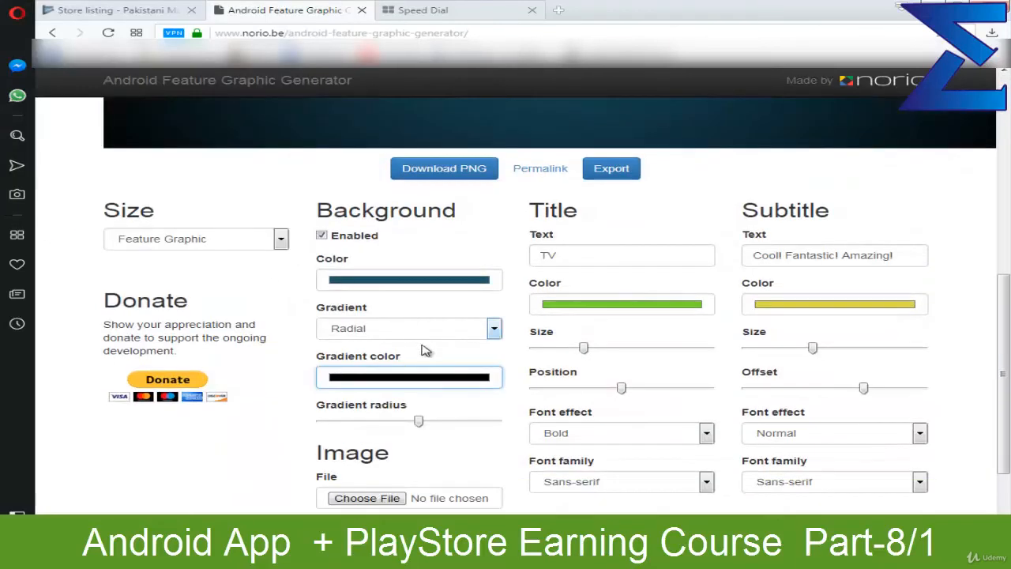
Set the background's gradient color to green (RGB 14, 209, 131), raising its luminosity, and check the preview.
click(424, 378)
click(273, 36)
click(380, 91)
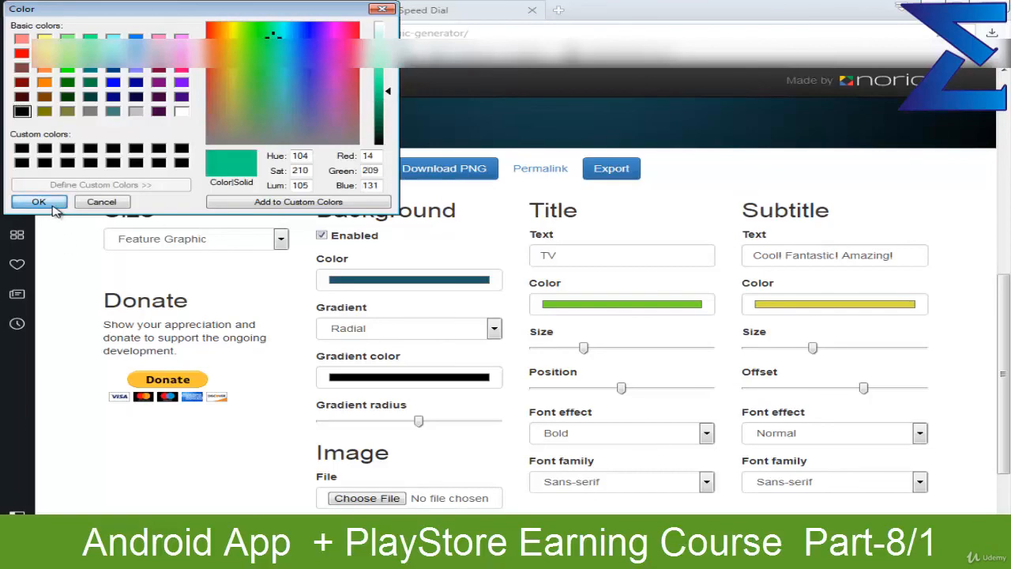
click(39, 202)
scroll(311, 271, up, 6)
scroll(464, 310, down, 3)
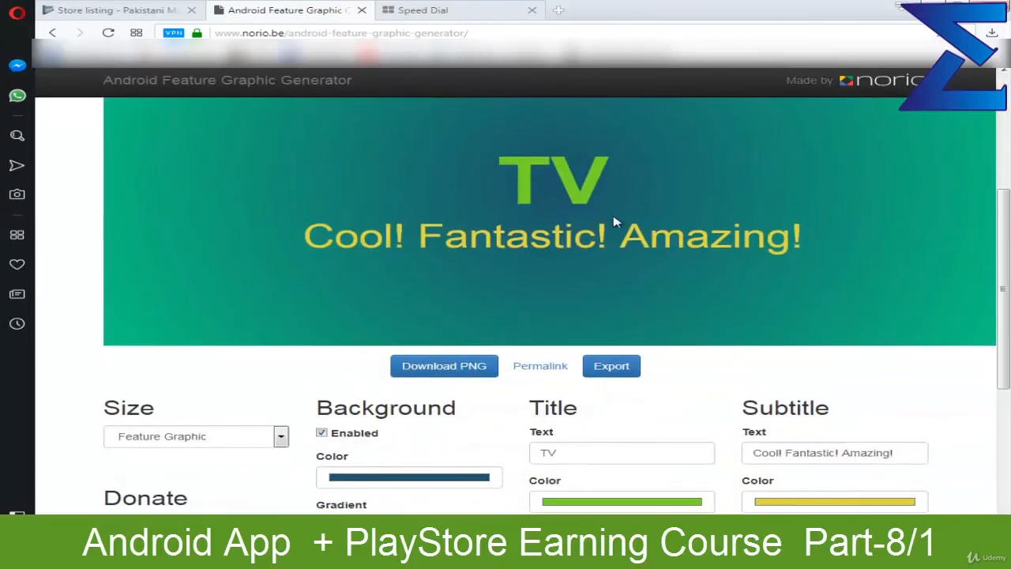
Download the finished TV feature graphic as a PNG, view the downloaded image and close it.
scroll(555, 236, down, 3)
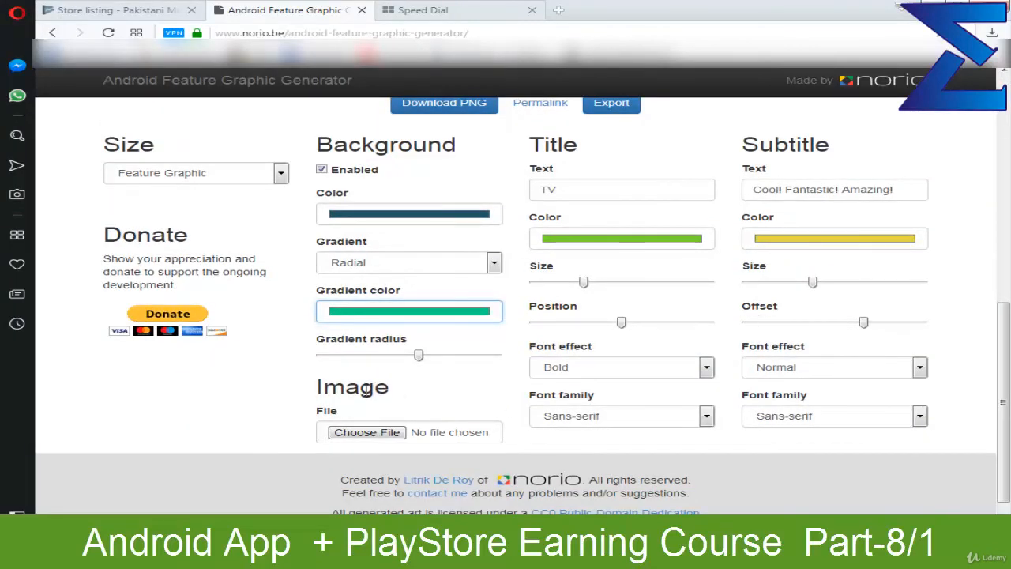
scroll(371, 364, up, 5)
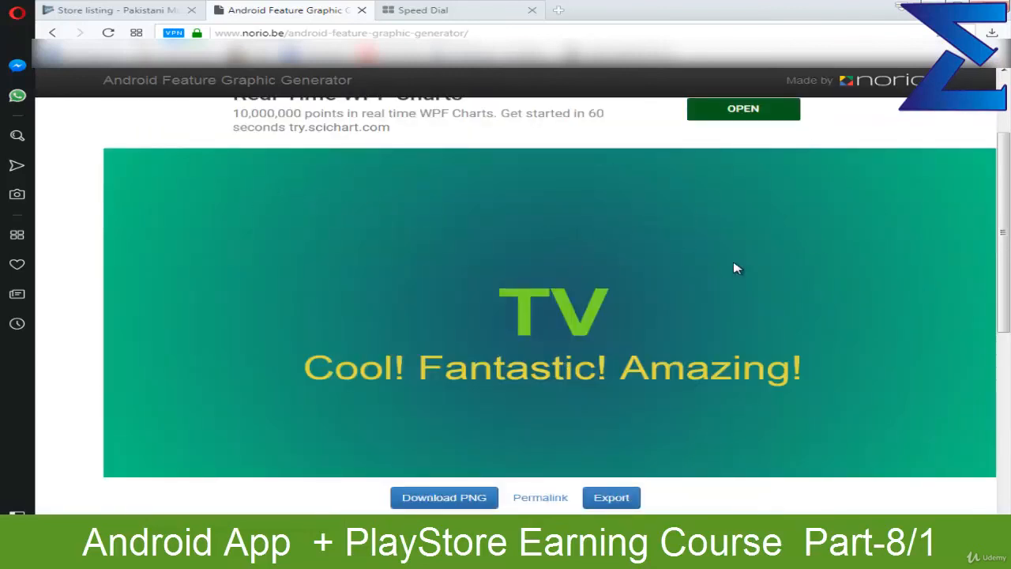
scroll(506, 237, down, 1)
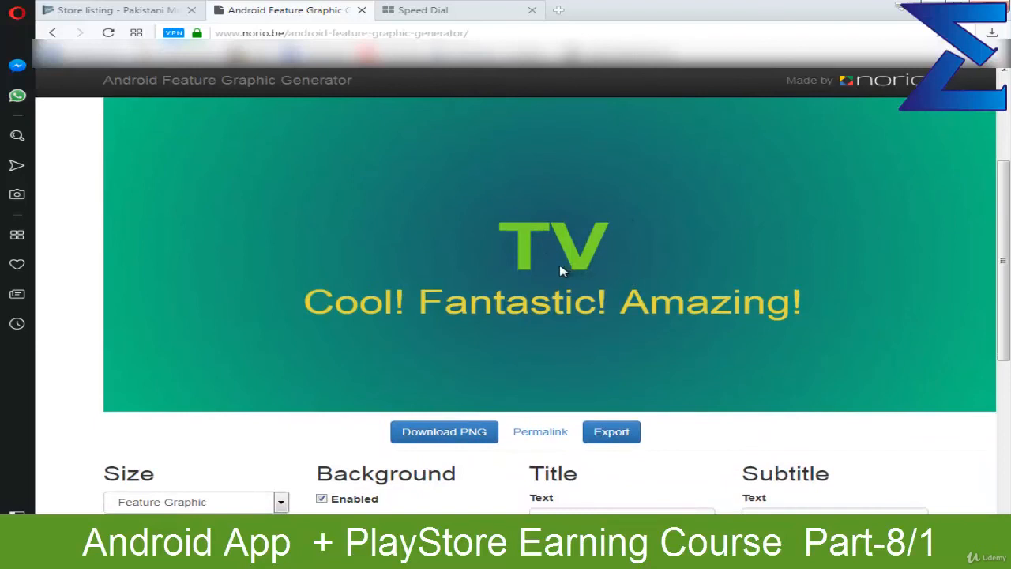
click(446, 434)
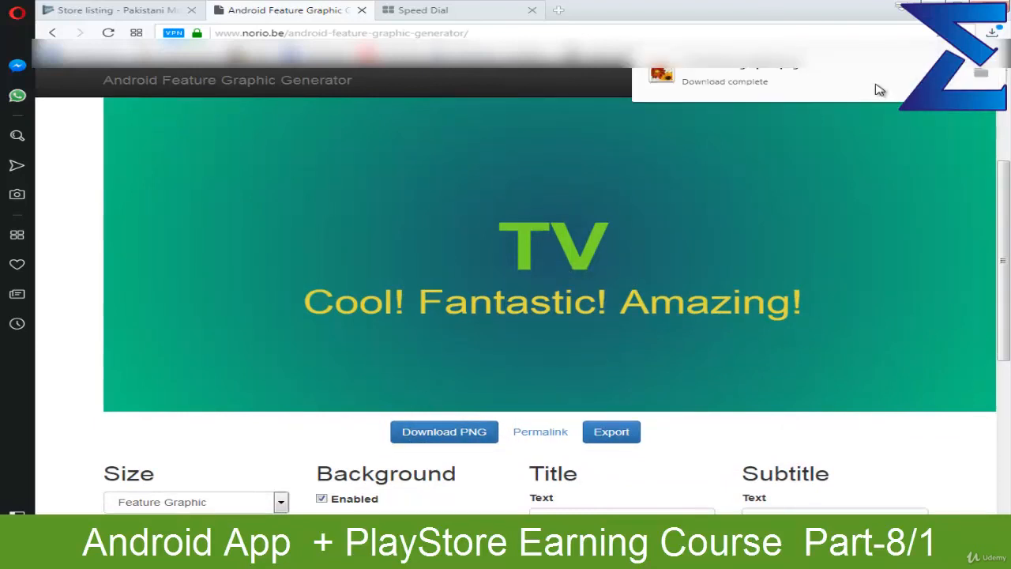
click(762, 82)
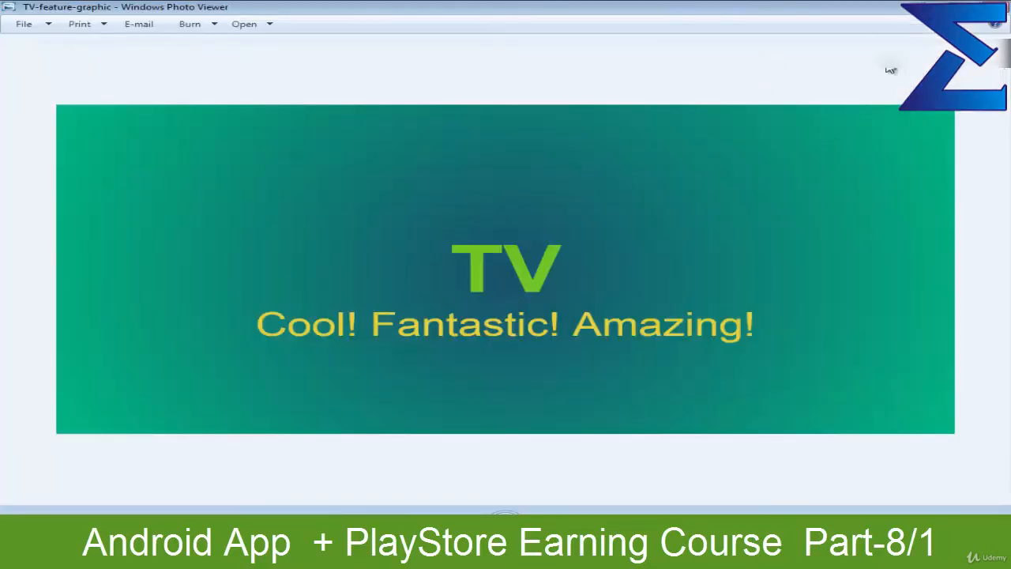
click(1007, 4)
scroll(482, 173, up, 3)
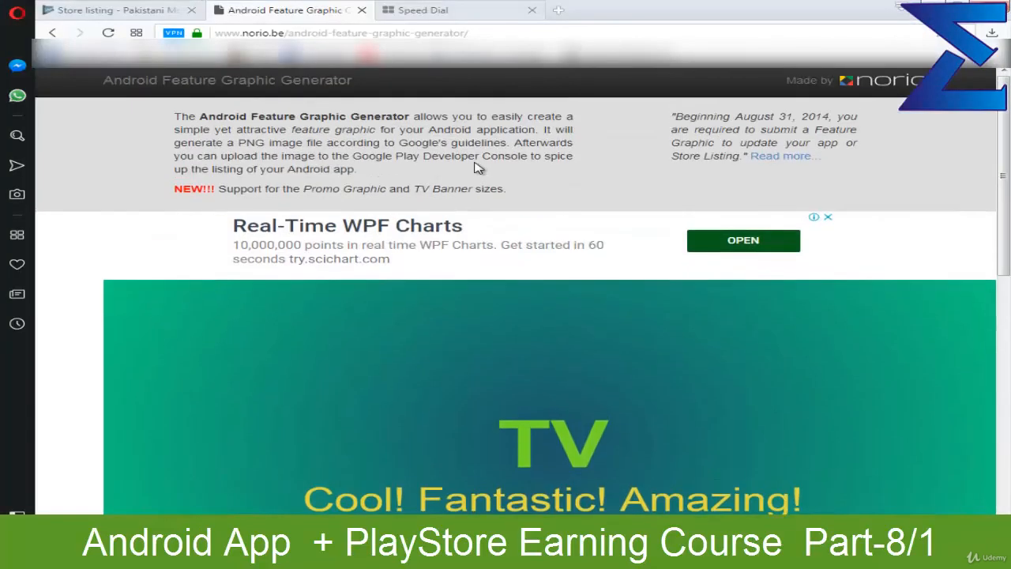
Return to the Play Console store listing and review it from the graphic assets down to the privacy policy section.
scroll(646, 228, down, 3)
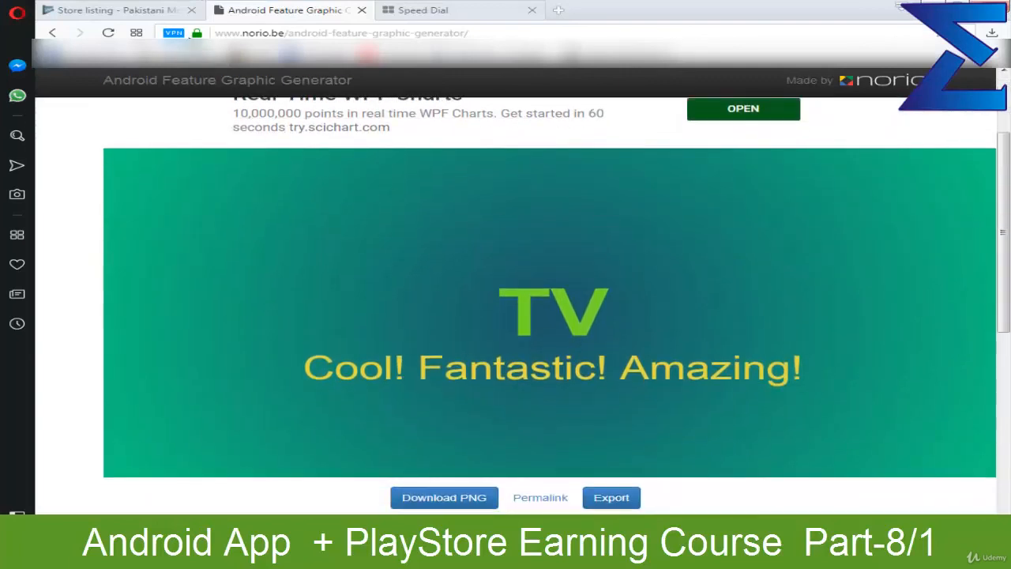
click(143, 12)
click(608, 308)
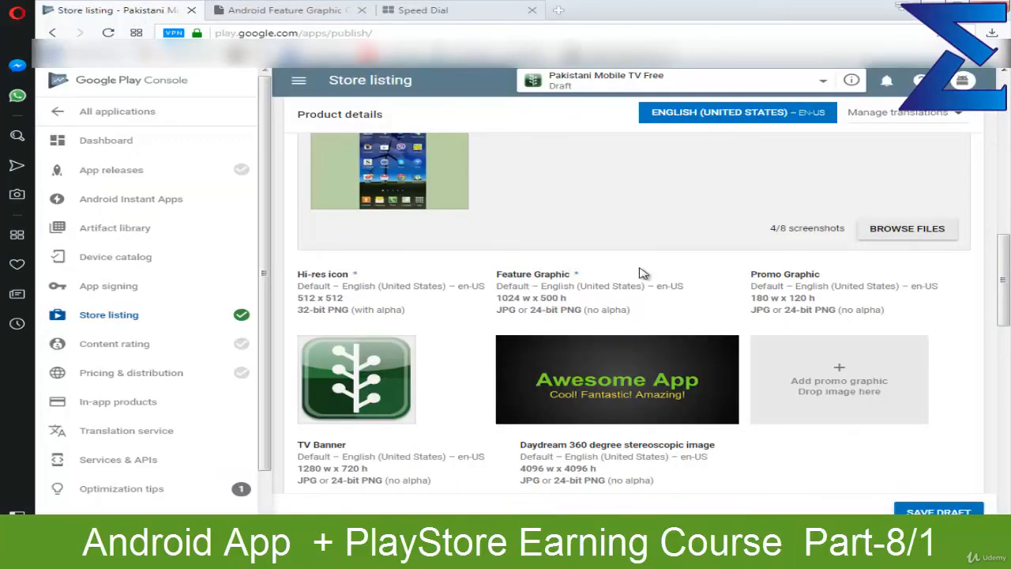
scroll(656, 283, down, 15)
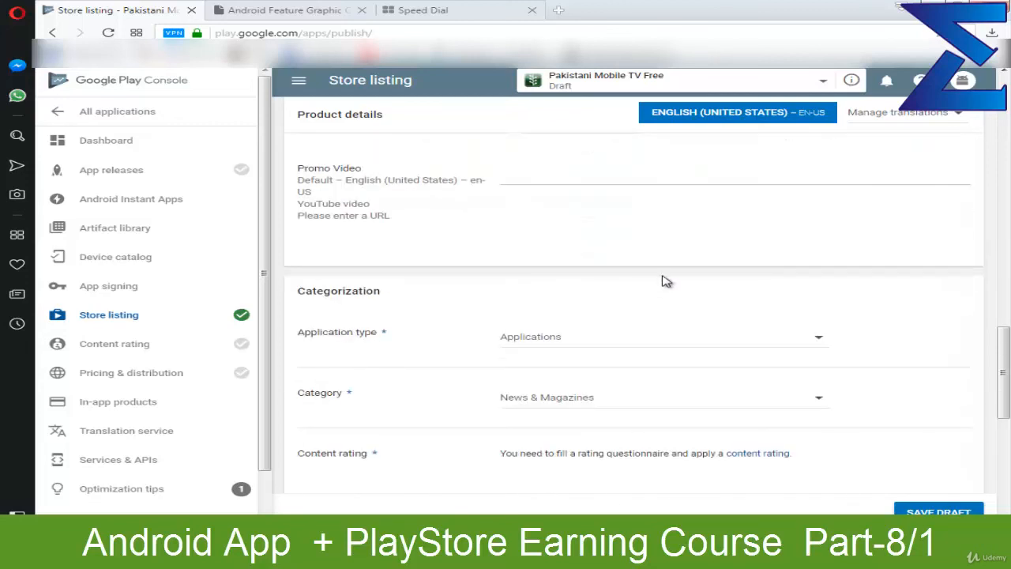
scroll(666, 281, down, 1)
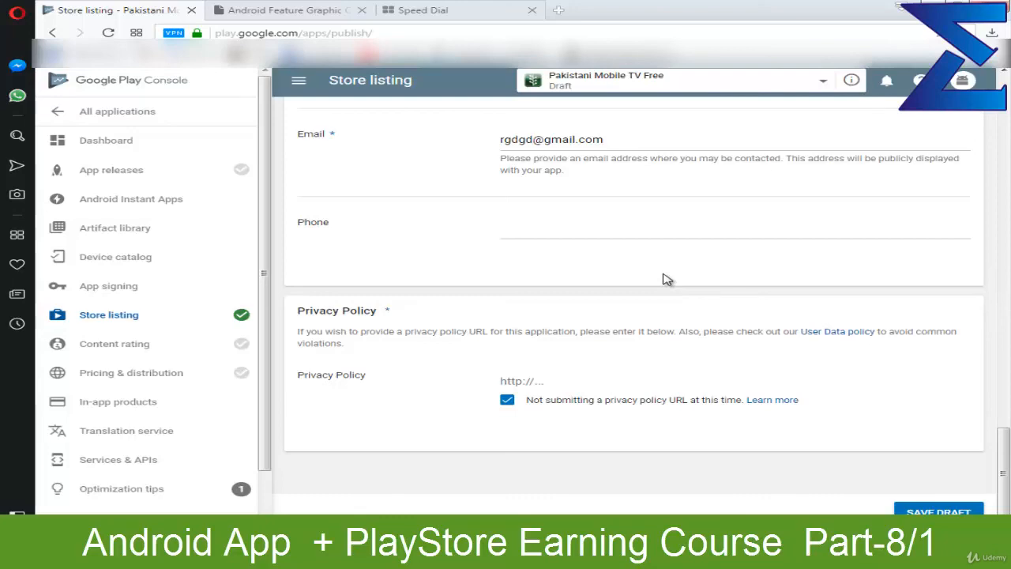
scroll(666, 279, up, 15)
scroll(640, 190, down, 15)
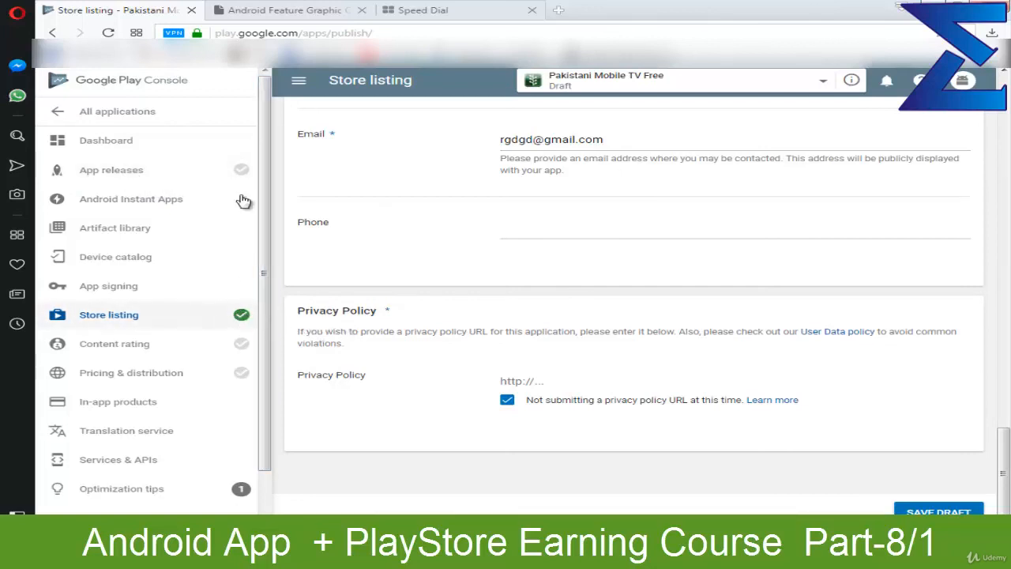
Try to open App releases, stay on the modified store listing instead of leaving without saving, and save the draft.
click(203, 172)
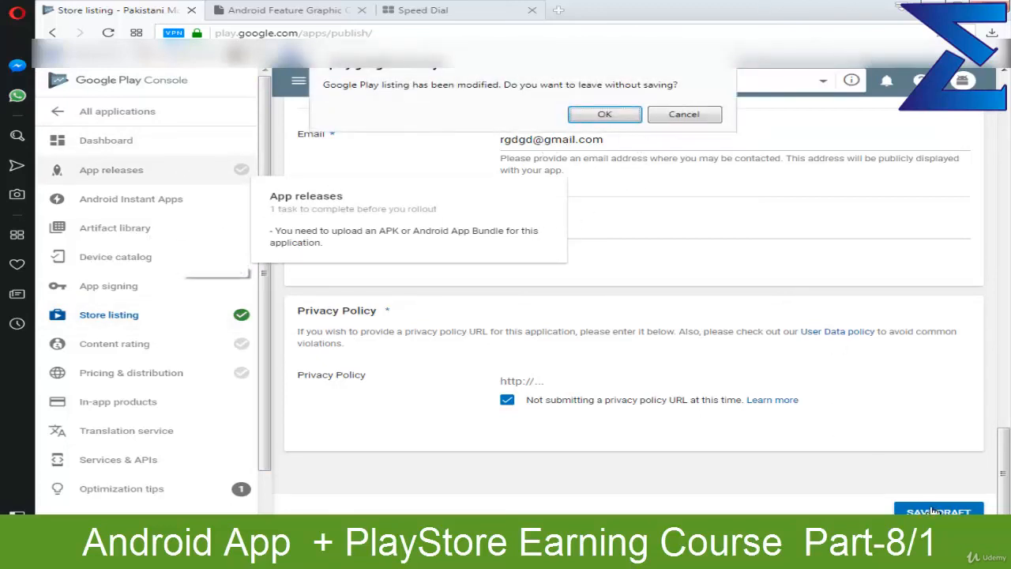
click(677, 114)
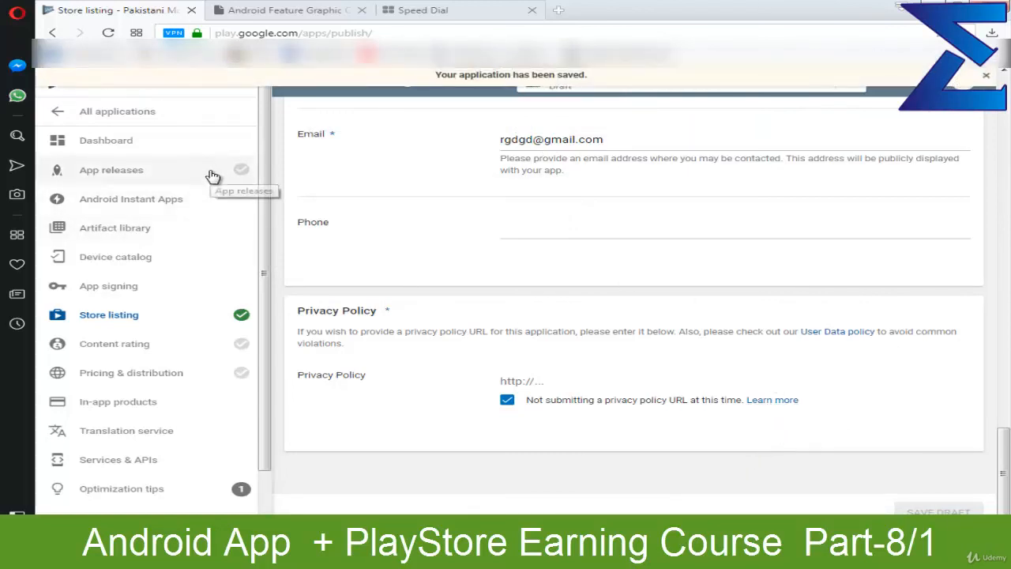
Review the saved listing's graphics, categorization, contact details and privacy policy, and check the outstanding App releases and Content rating tasks.
mouse_move(211, 176)
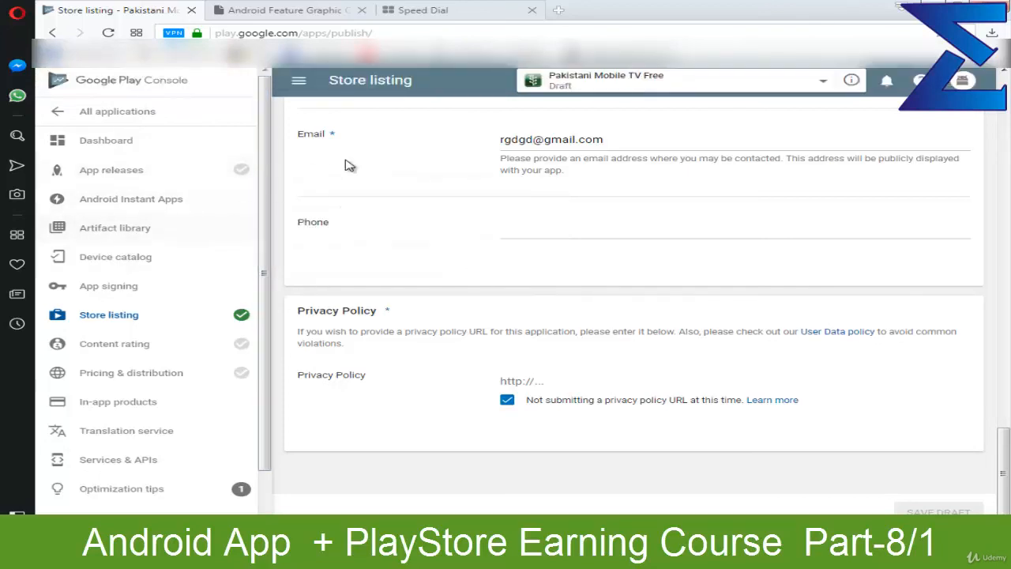
scroll(462, 288, up, 5)
scroll(464, 286, up, 3)
scroll(463, 281, down, 4)
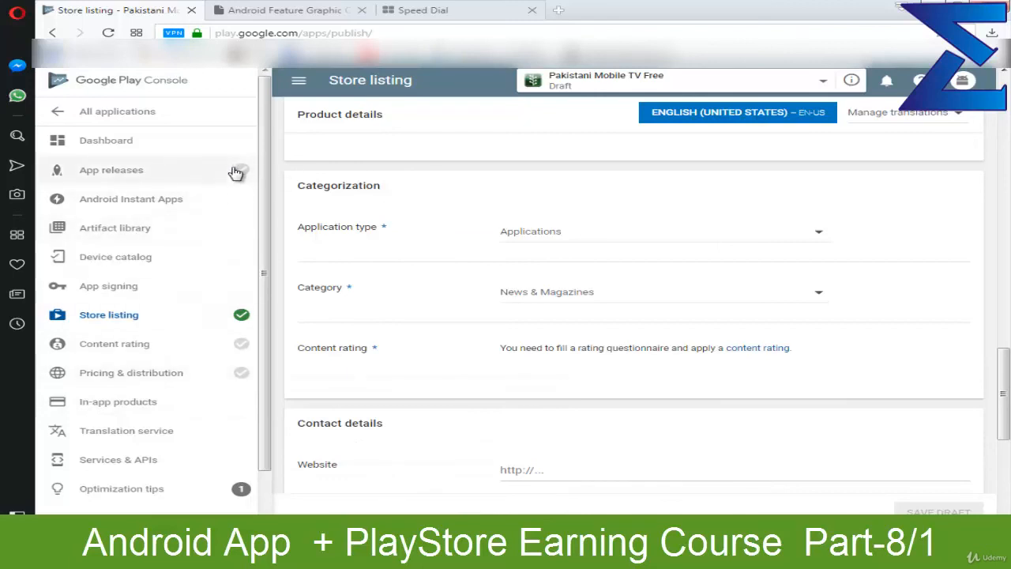
scroll(218, 364, down, 3)
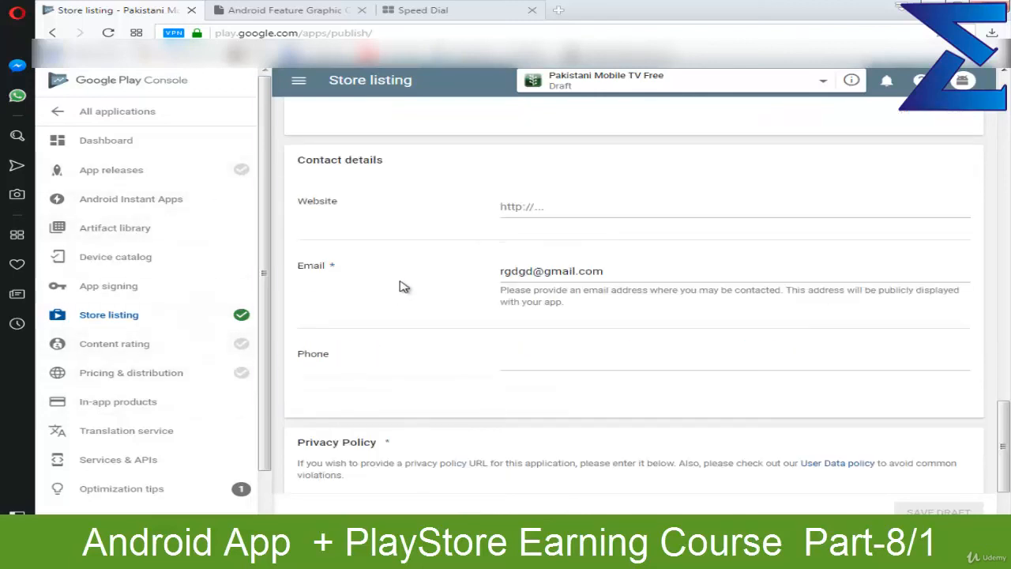
scroll(402, 287, down, 2)
scroll(403, 287, up, 8)
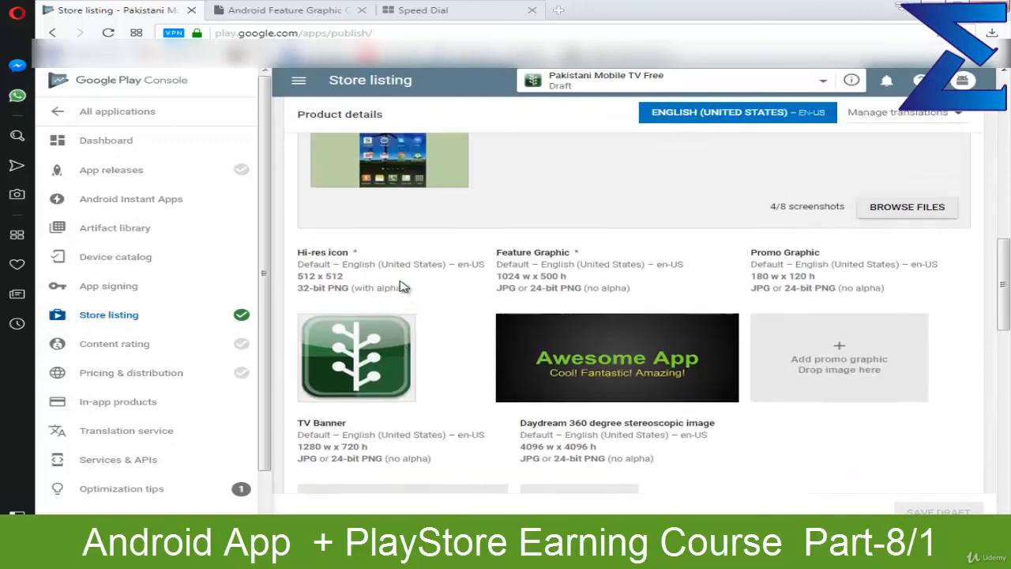
scroll(402, 287, up, 5)
scroll(402, 287, down, 4)
mouse_move(242, 339)
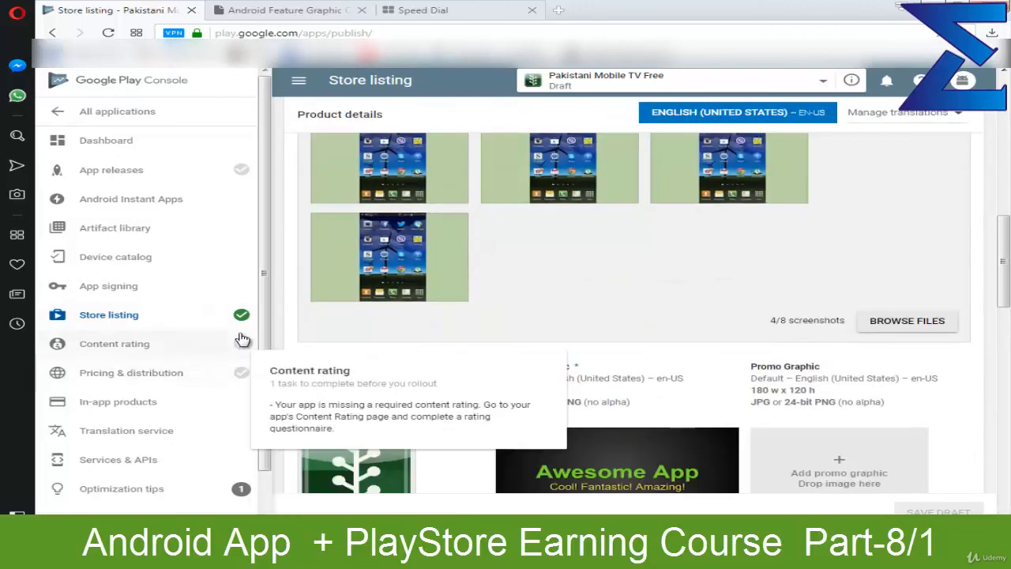
scroll(421, 289, down, 4)
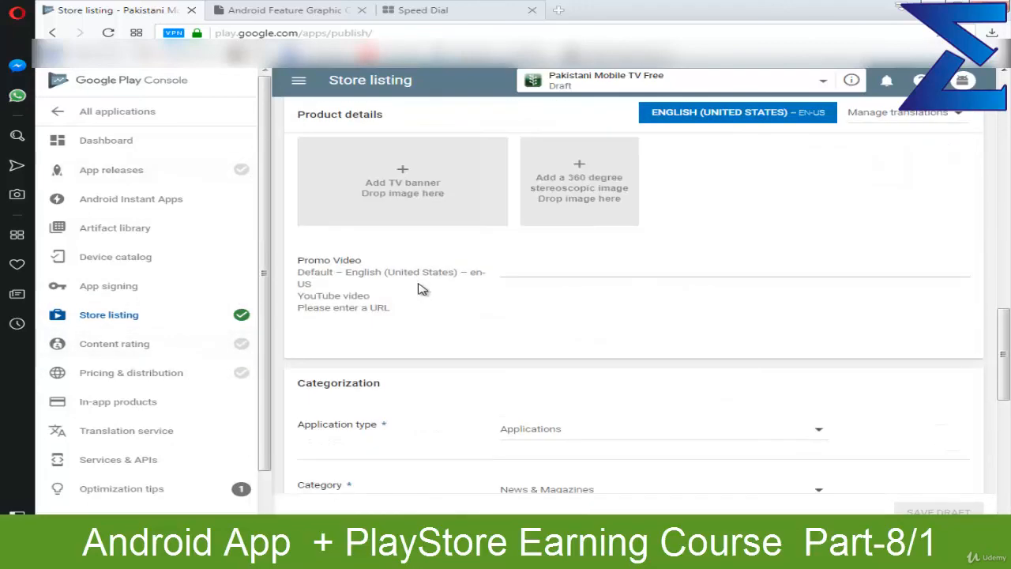
scroll(421, 289, down, 6)
scroll(421, 289, up, 8)
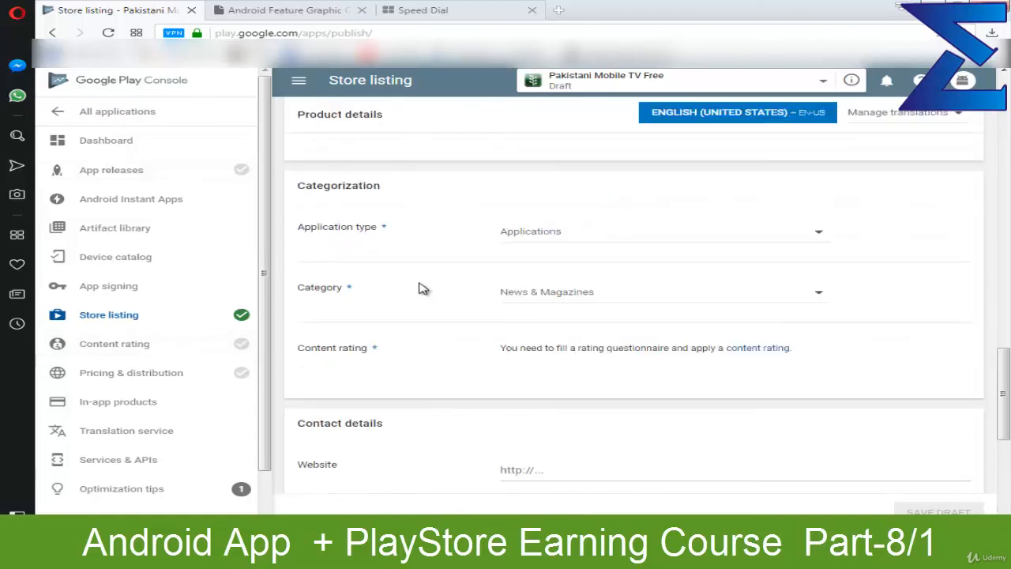
scroll(435, 280, down, 8)
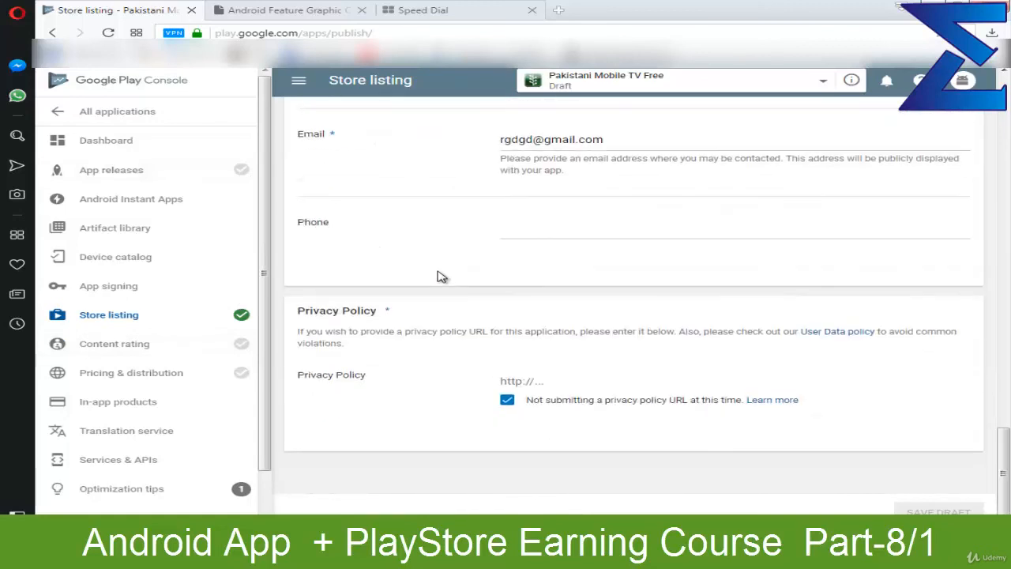